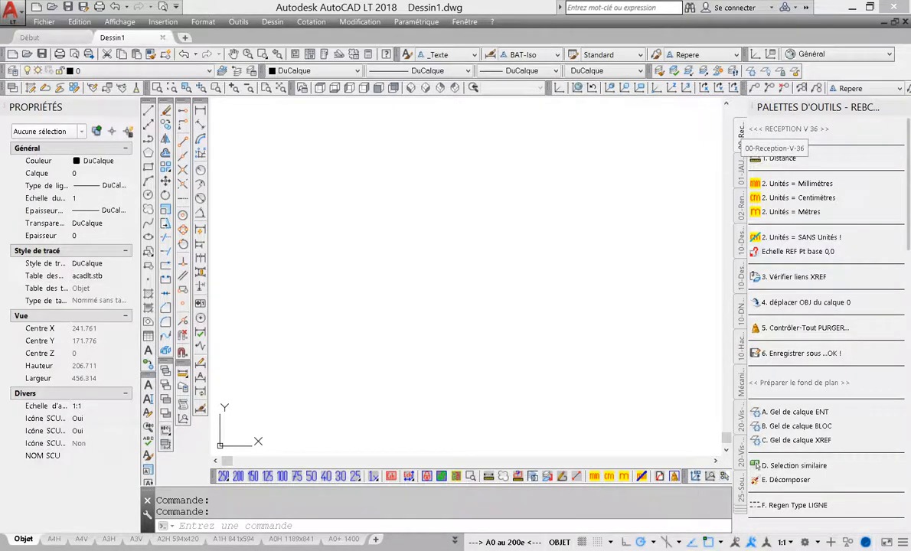
Try to import the 00-Reception-V-36.xtp tool palette from the BIB\SV_Palettes folder
right_click(829, 110)
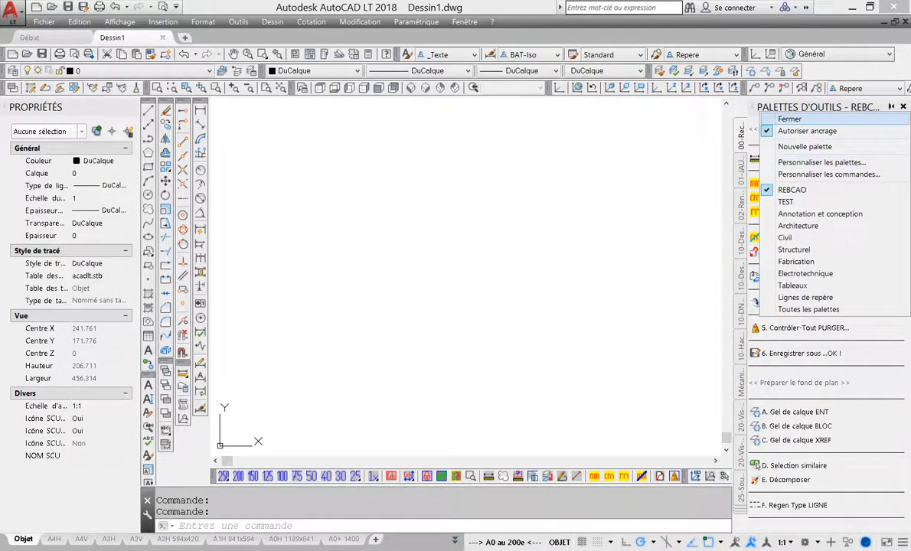
right_click(829, 106)
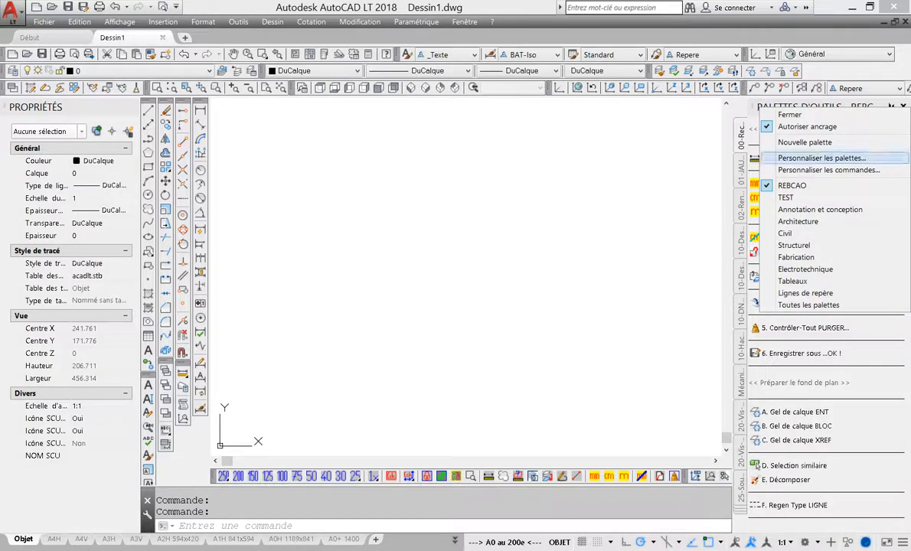
left_click(822, 158)
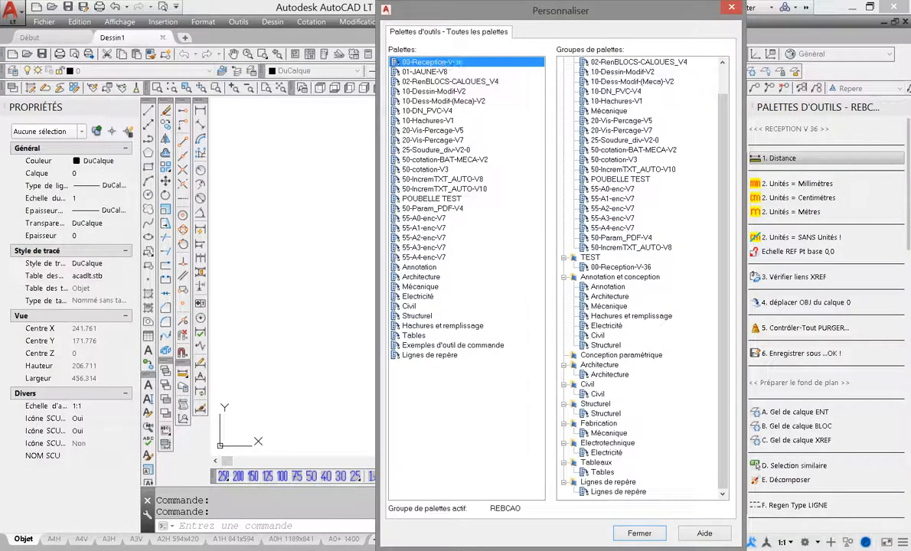
right_click(465, 63)
left_click(488, 121)
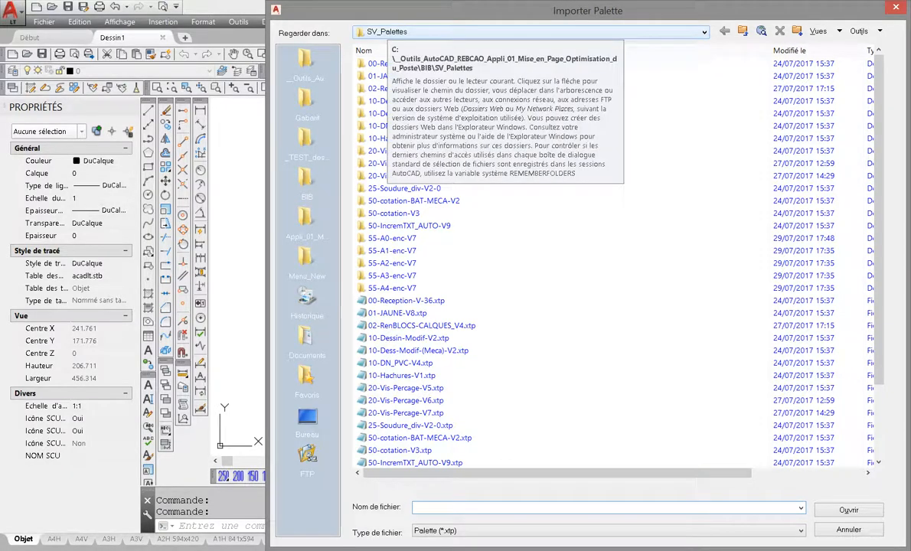
left_click(306, 62)
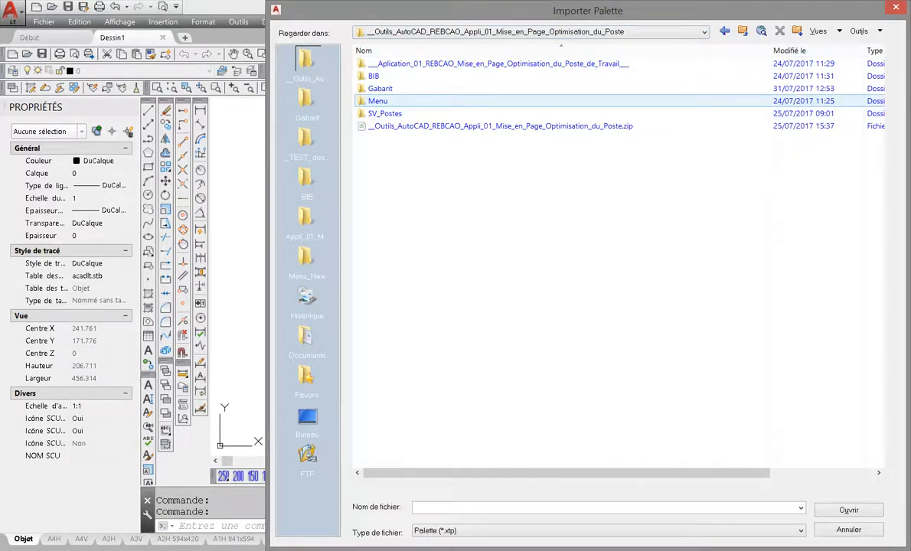
double_click(374, 76)
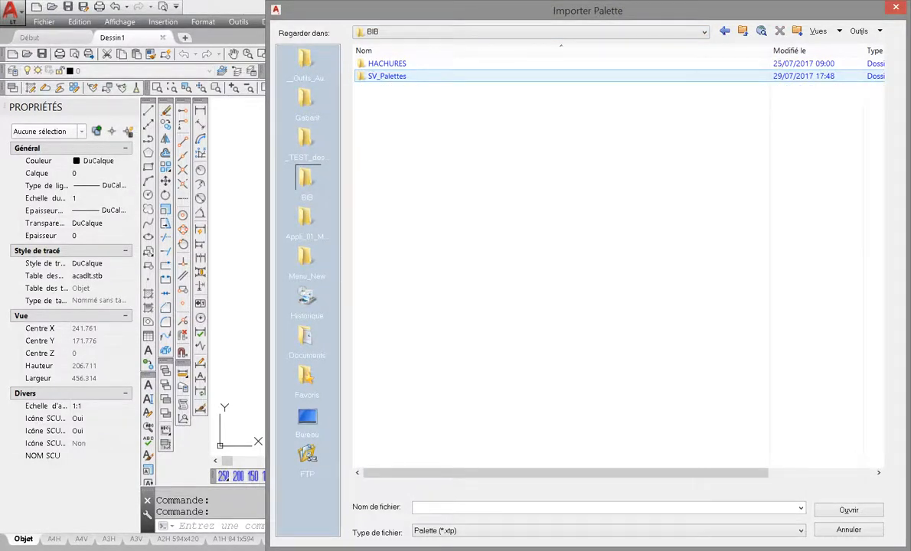
double_click(387, 76)
left_click(398, 300)
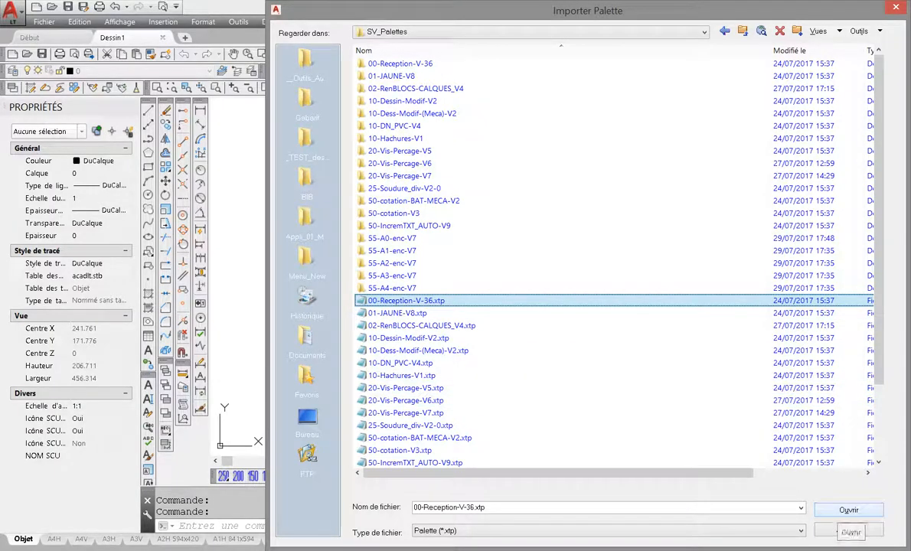
left_click(849, 530)
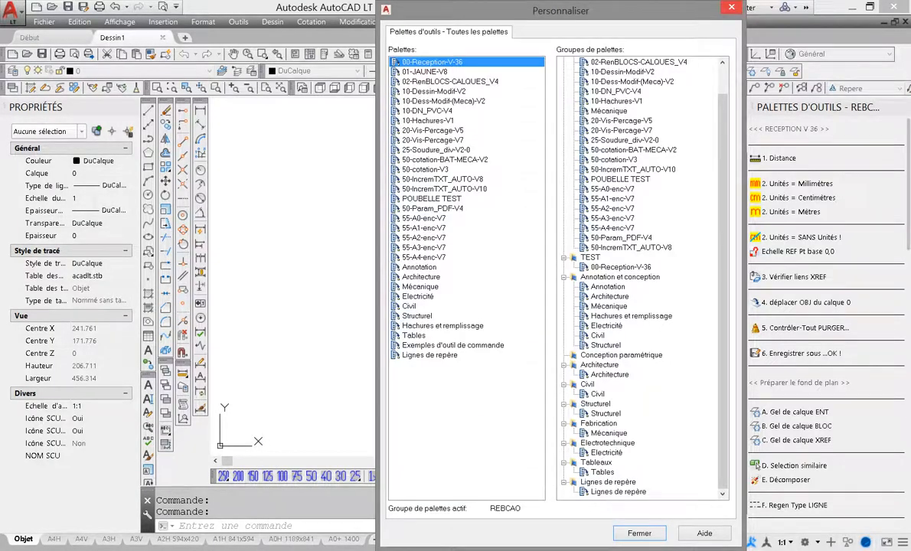
left_click(640, 533)
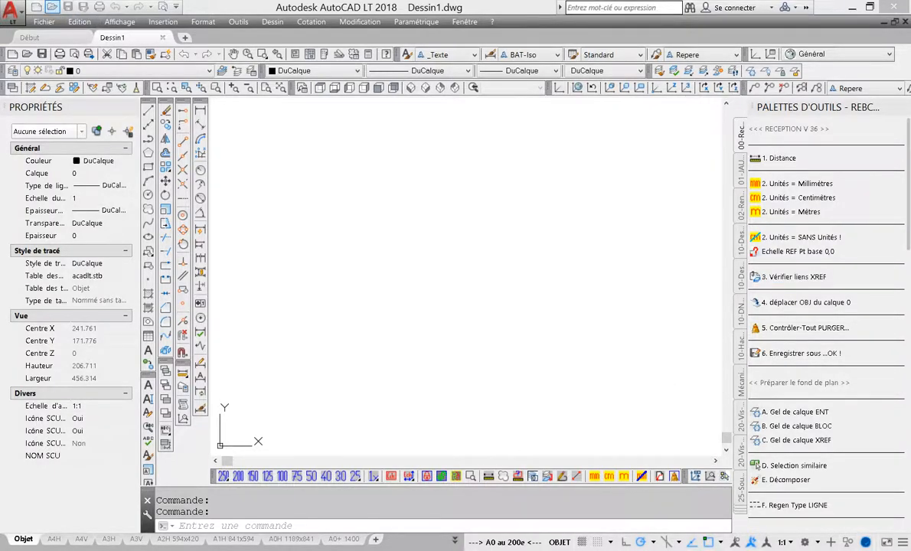
Open the drawing 01---(liste impossible) EF 50eme RDC 02-02-06.dwg and show the door opening in the hatched wall
left_click(51, 7)
left_click(367, 73)
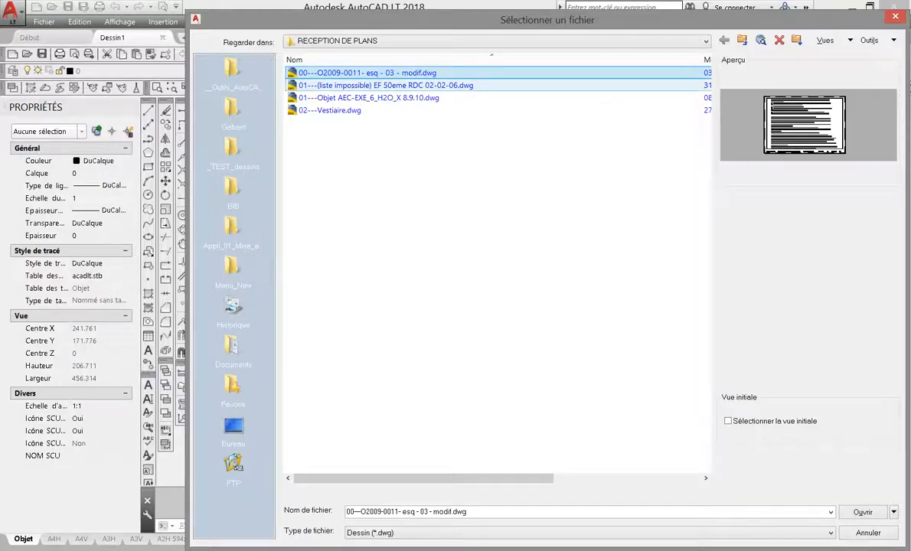
left_click(367, 85)
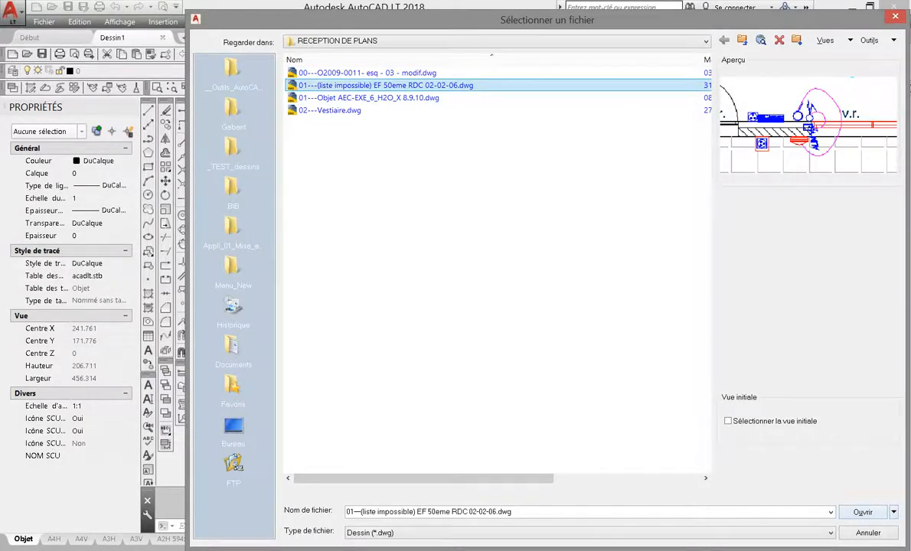
left_click(863, 512)
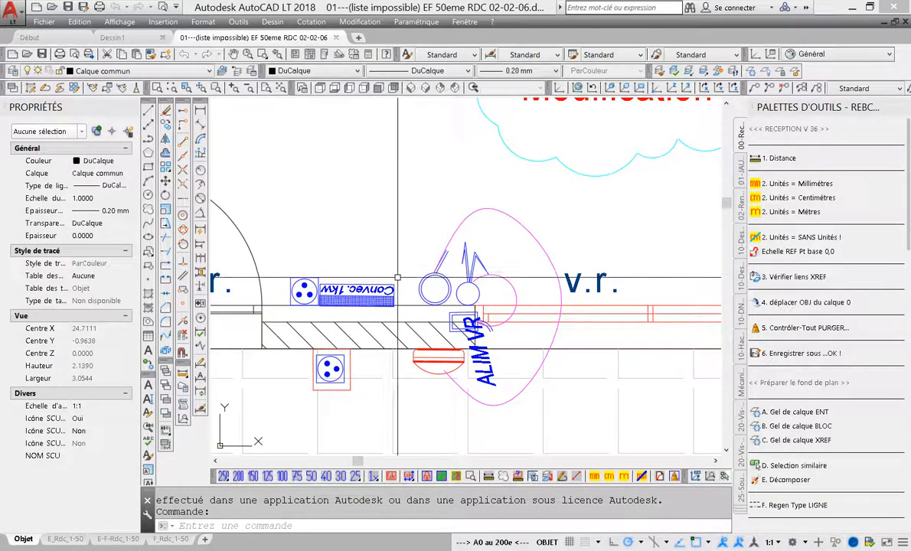
middle_click_drag(400, 277, 640, 269)
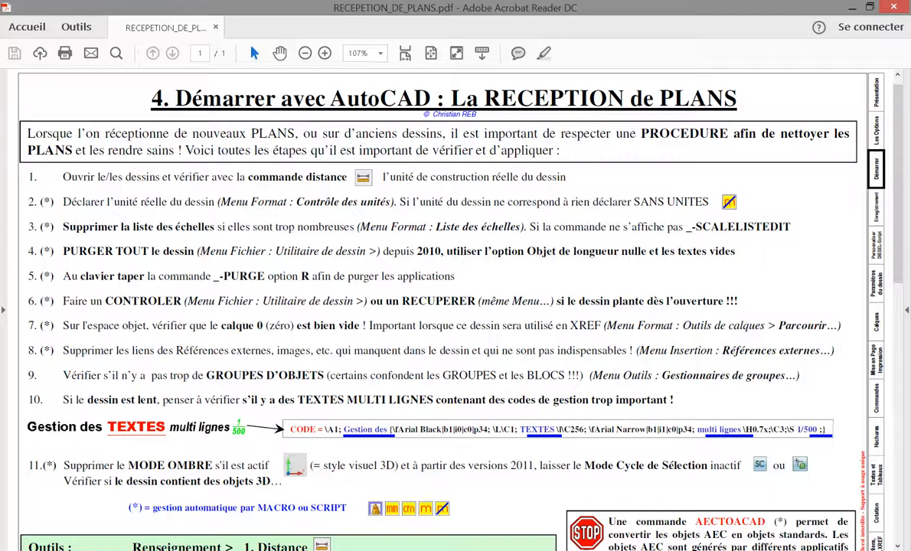
Review the plan reception procedure in RECEPETION_DE_PLANS.pdf and return to the 01---(liste impossible) drawing in AutoCAD
left_click(170, 549)
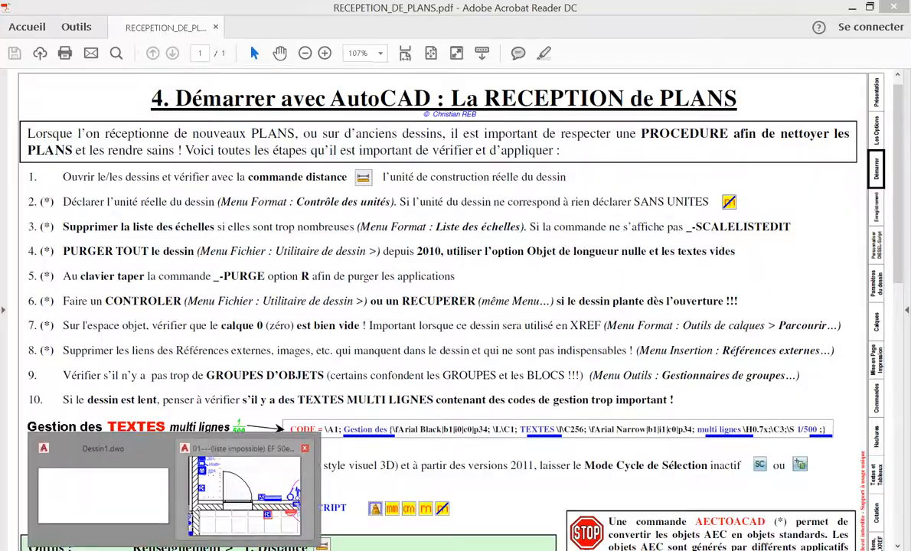
left_click(249, 488)
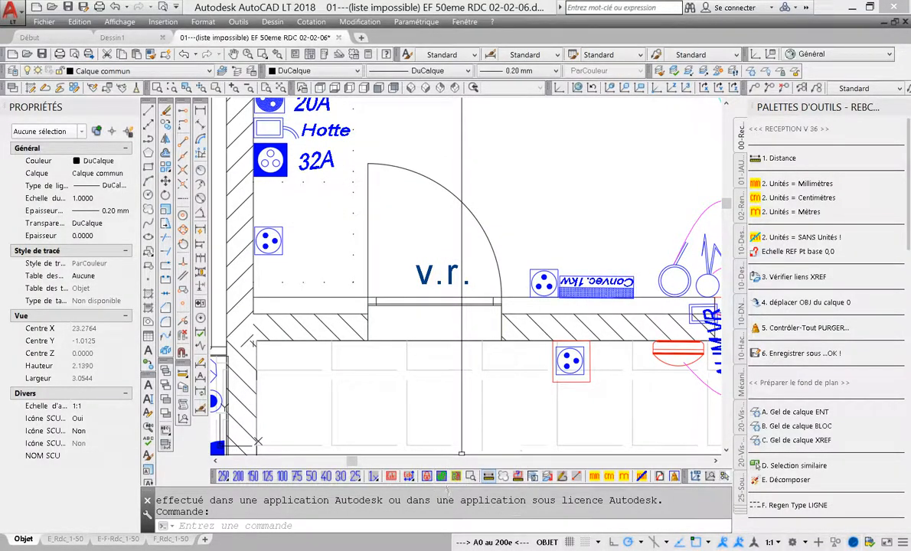
key("ctrl")
key("ctrl")
key("ctrl")
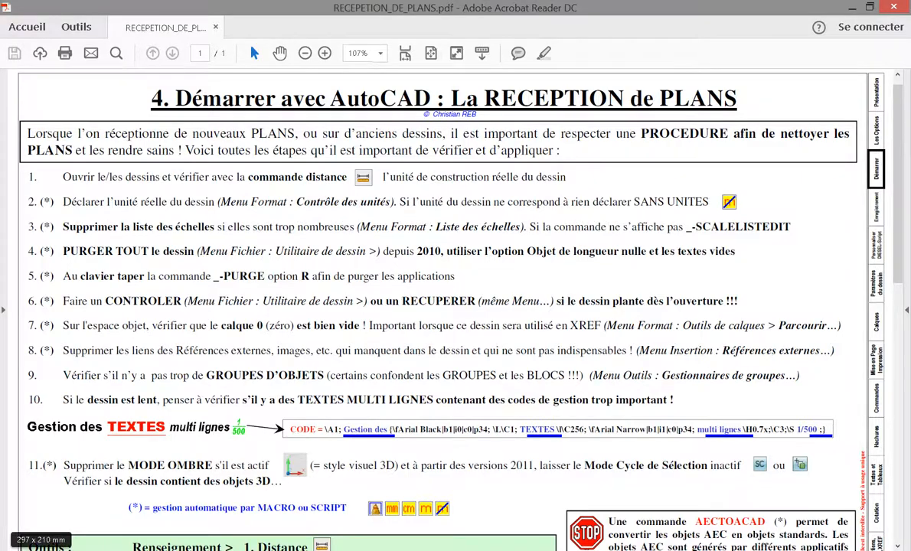
left_click(174, 549)
left_click(245, 494)
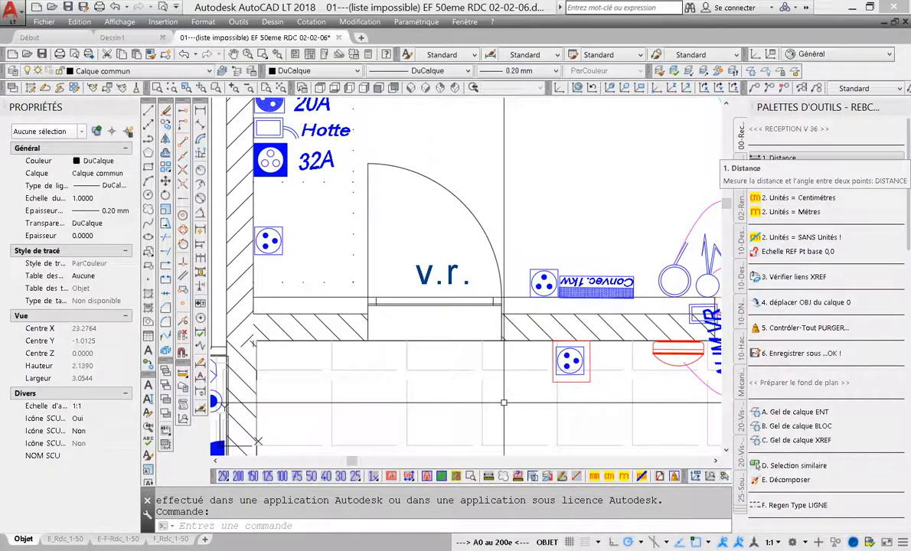
Measure the width of the door opening with Distance and check the insertion units in the drawing units settings
left_click(773, 158)
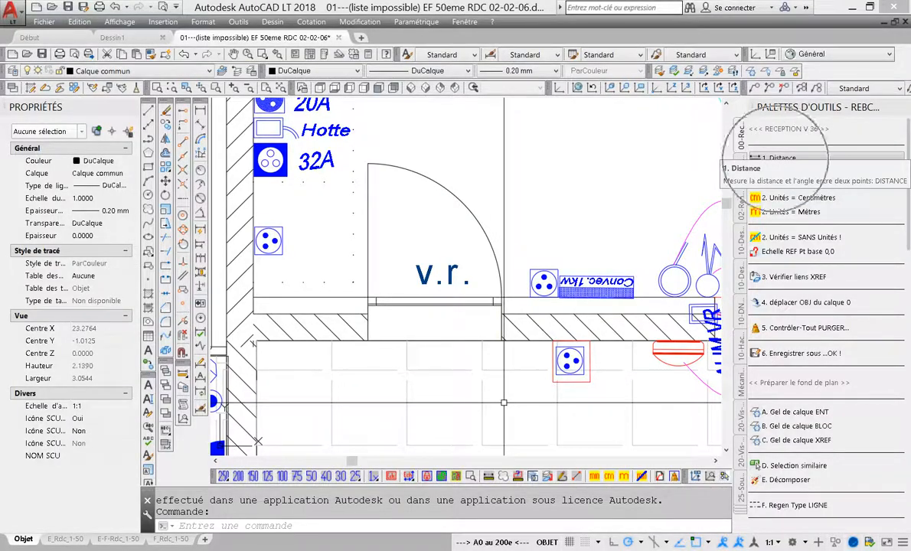
left_click(364, 340)
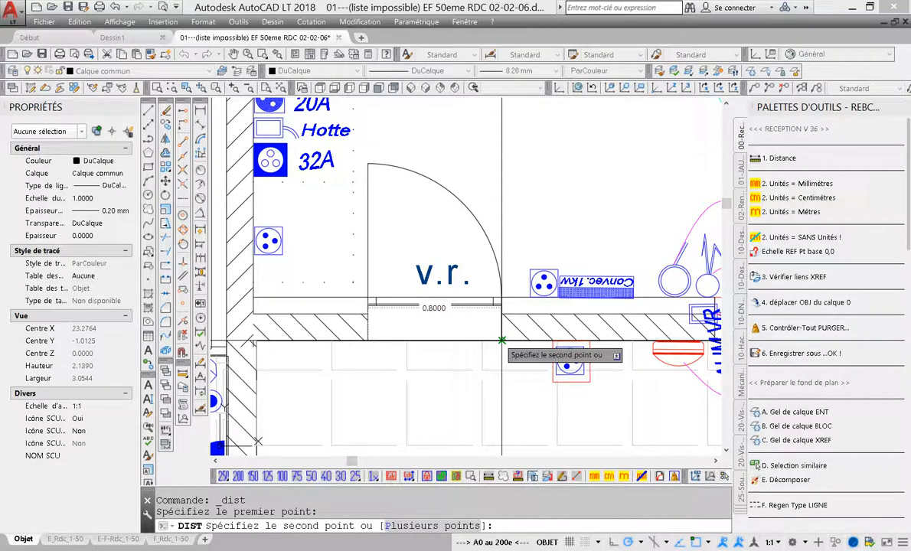
left_click(203, 21)
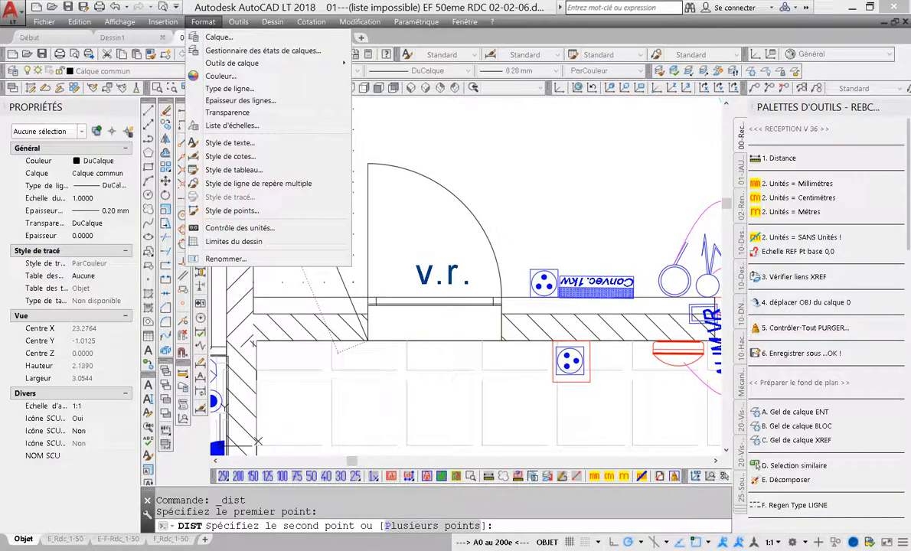
left_click(240, 229)
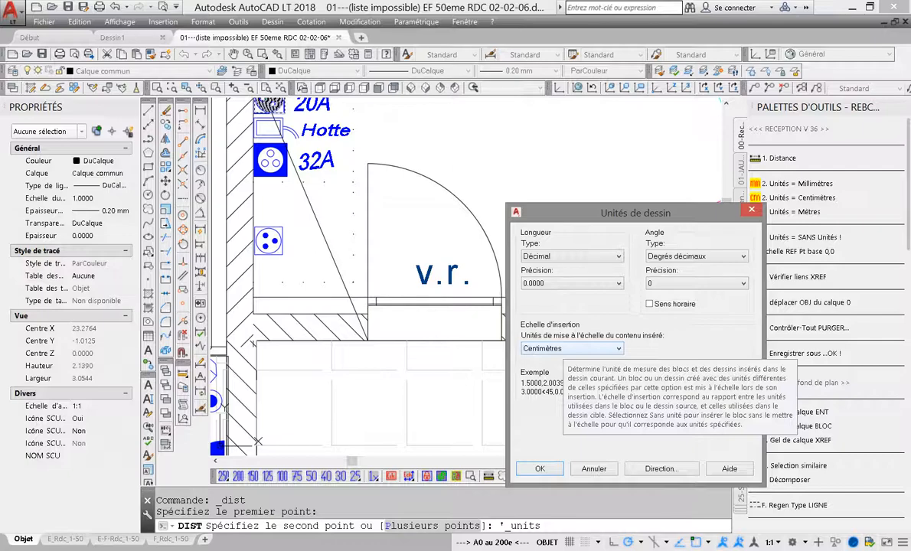
key("Escape")
key("Escape")
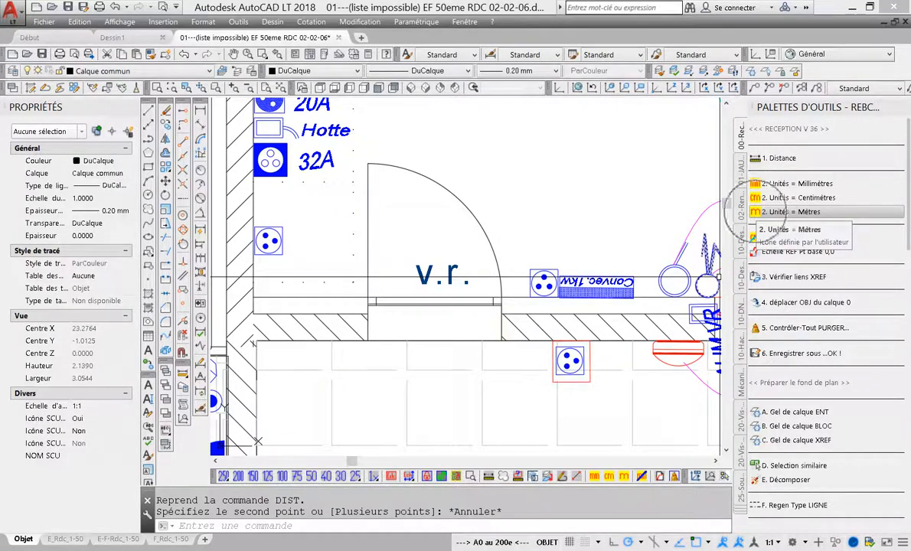
Declare the drawing units as metres with the reception macro and check the drawing's external reference links
left_click(791, 211)
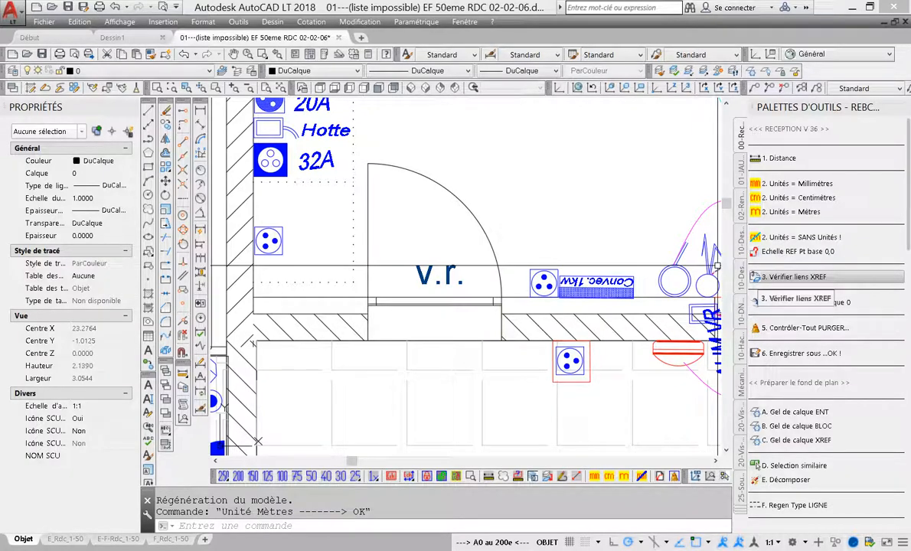
left_click(788, 277)
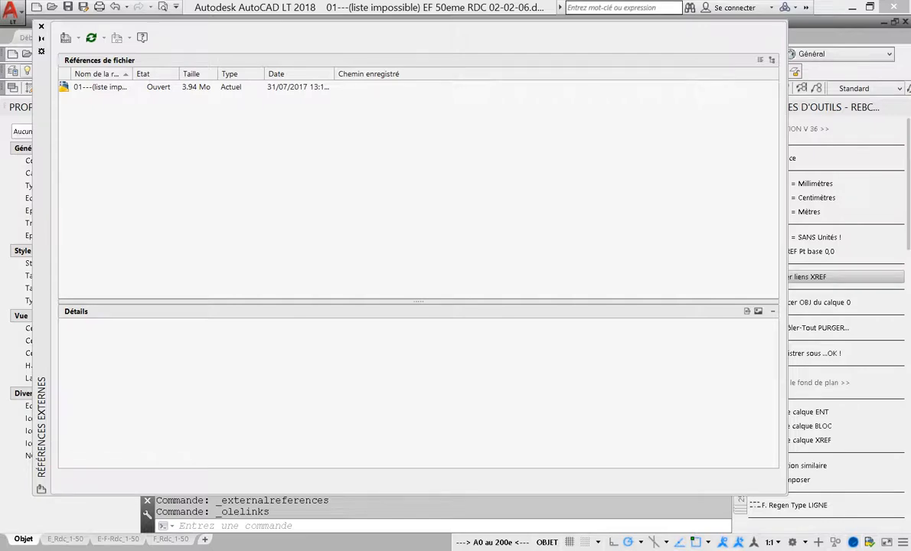
left_click_drag(132, 74, 239, 73)
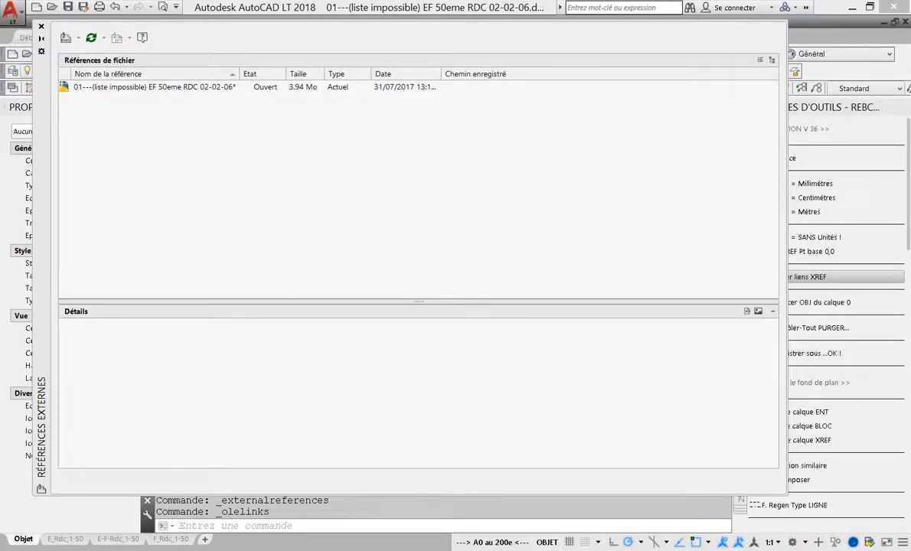
left_click(41, 26)
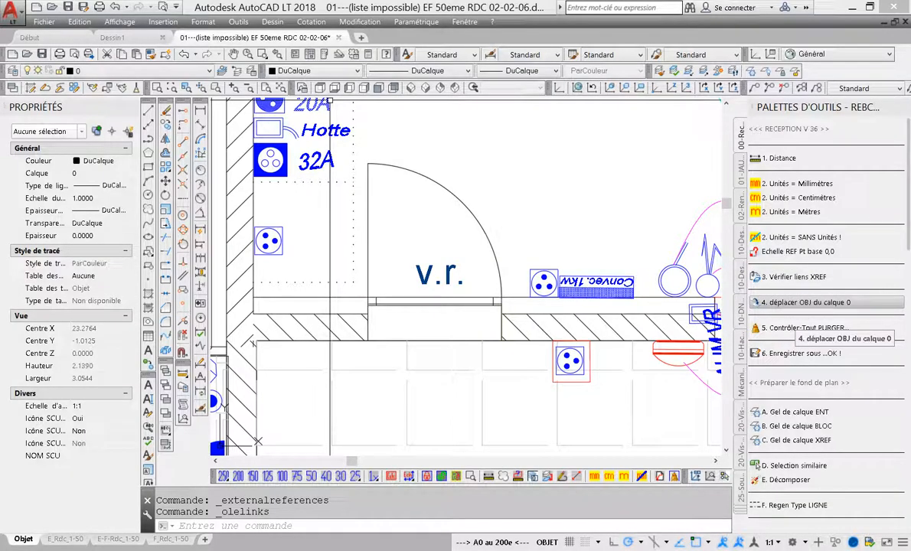
Isolate layer 0 in Layer Walk to examine which objects lie on it across the whole drawing
scroll(581, 256, "down", 15)
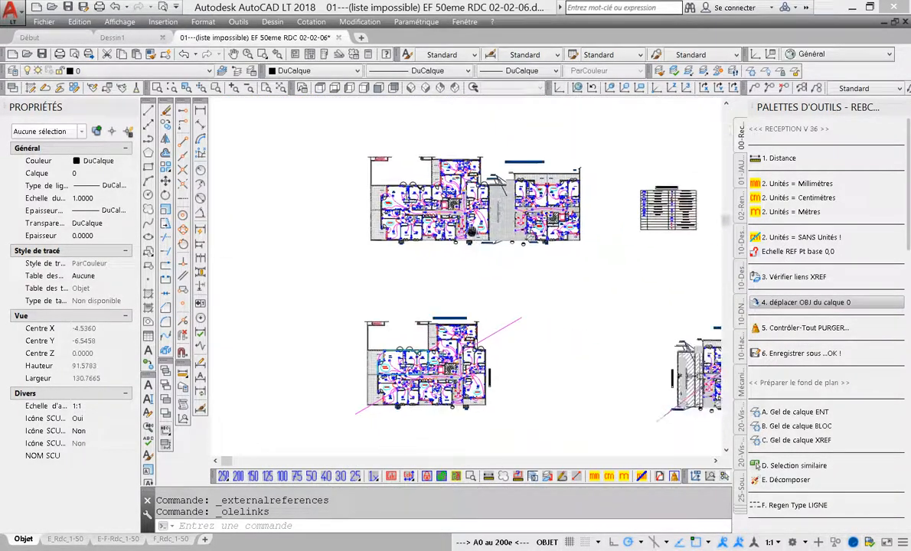
middle_click_drag(471, 231, 362, 215)
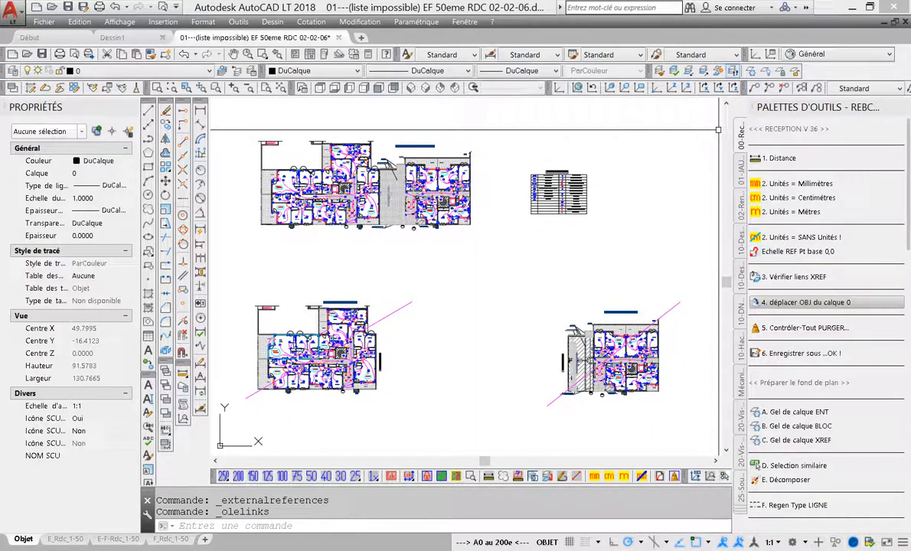
left_click(734, 71)
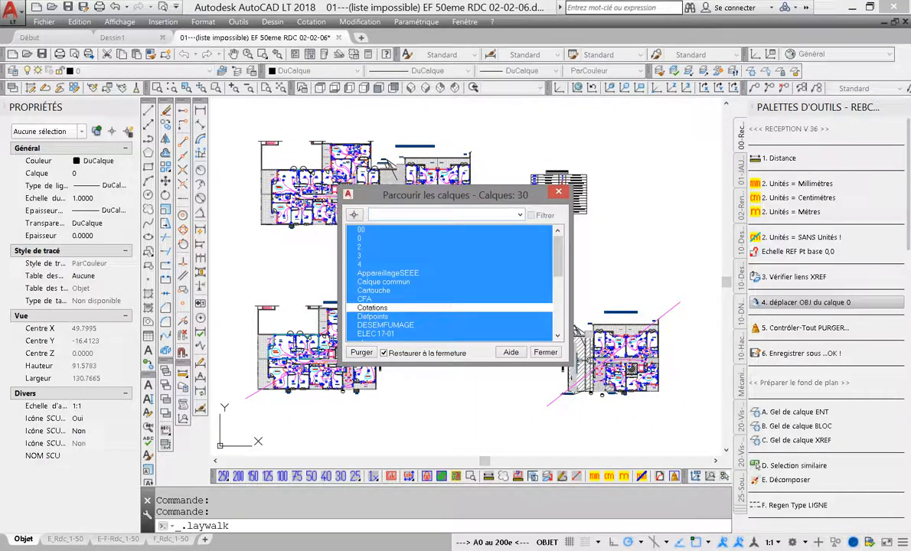
left_click_drag(452, 195, 114, 14)
left_click_drag(119, 186, 120, 528)
left_click(24, 59)
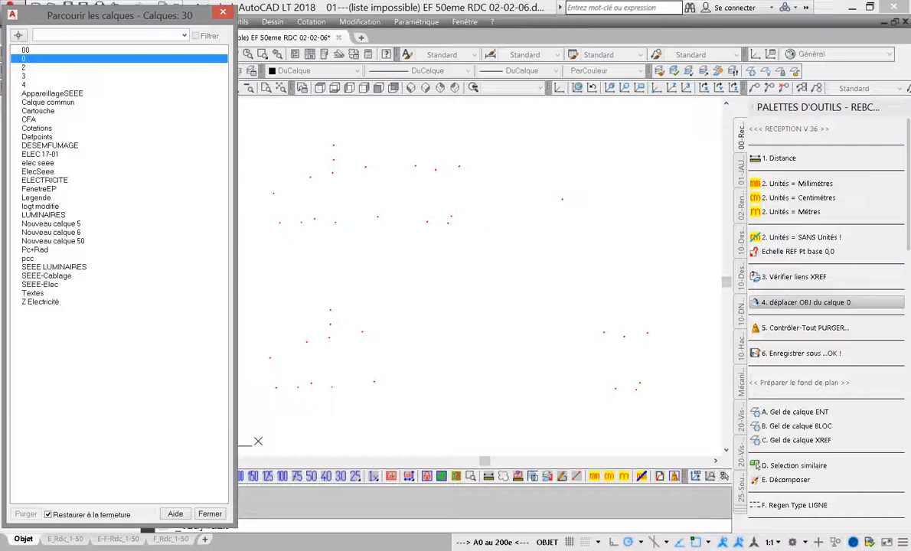
left_click(209, 514)
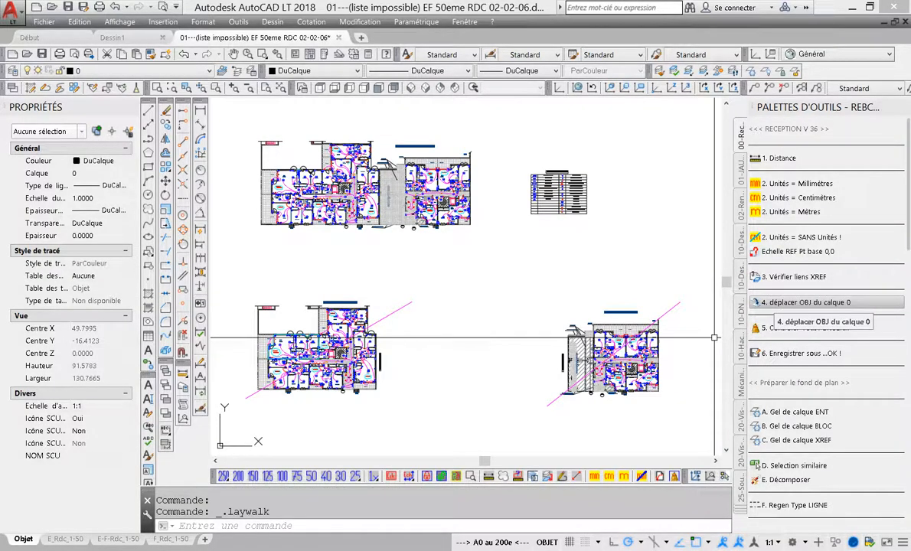
Move the objects off layer 0 with the reception macro and check the layer list for layer 000
left_click(788, 302)
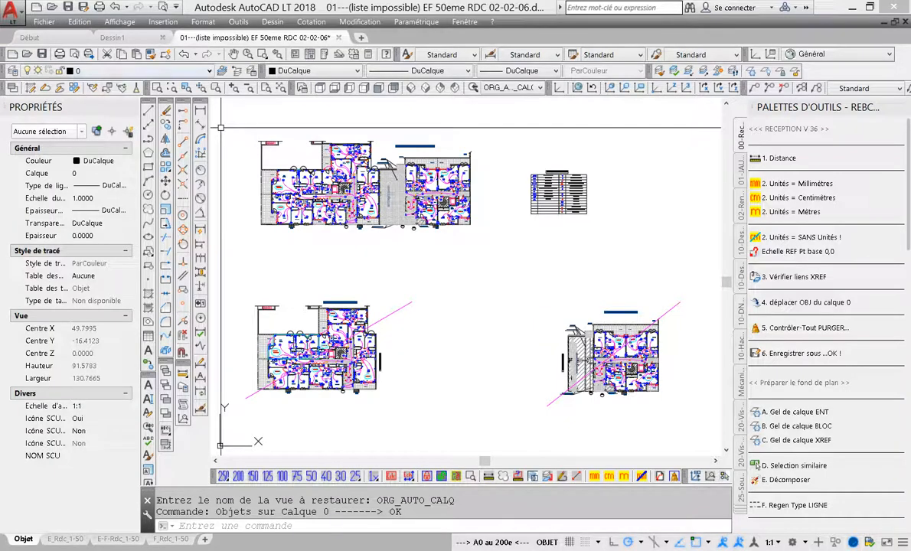
left_click(115, 71)
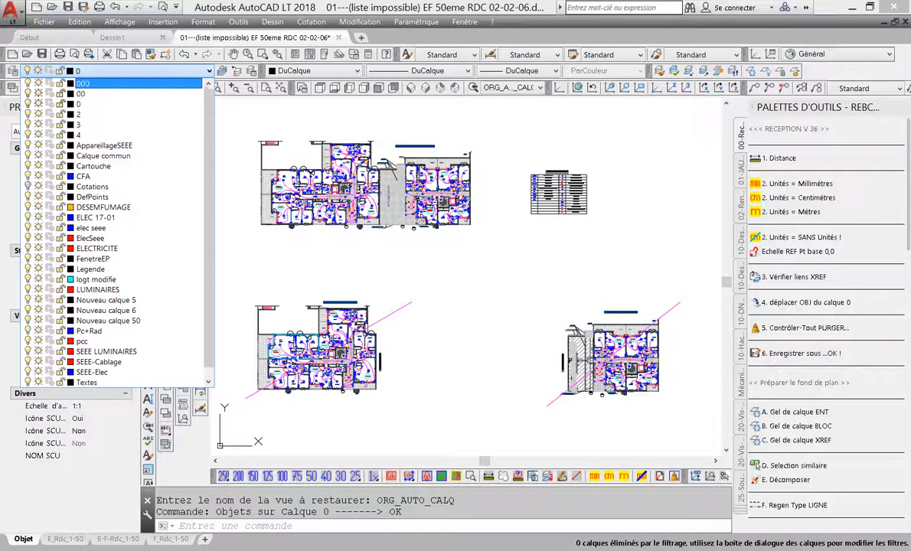
key("ctrl")
key("ctrl")
left_click(642, 214)
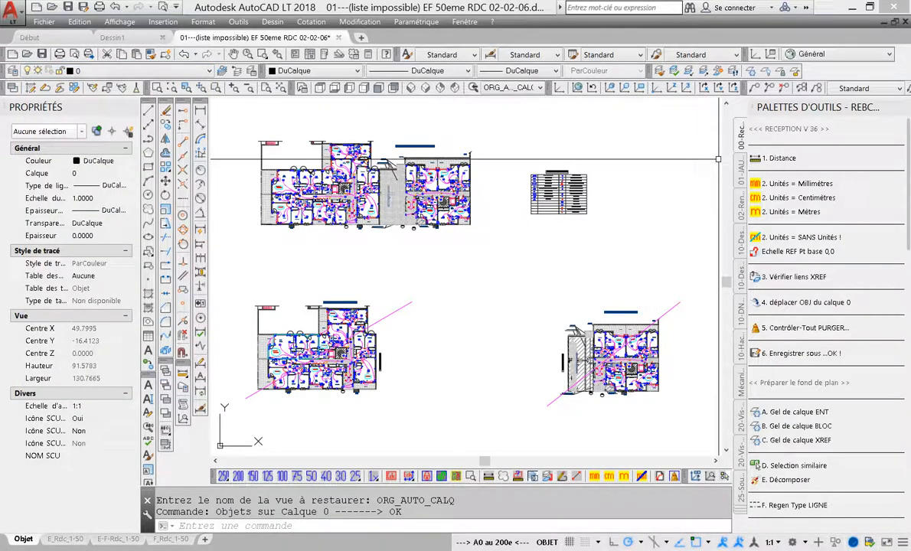
Isolate layer 0 and layer 000 in turn in Layer Walk to check which objects each contains
left_click(733, 71)
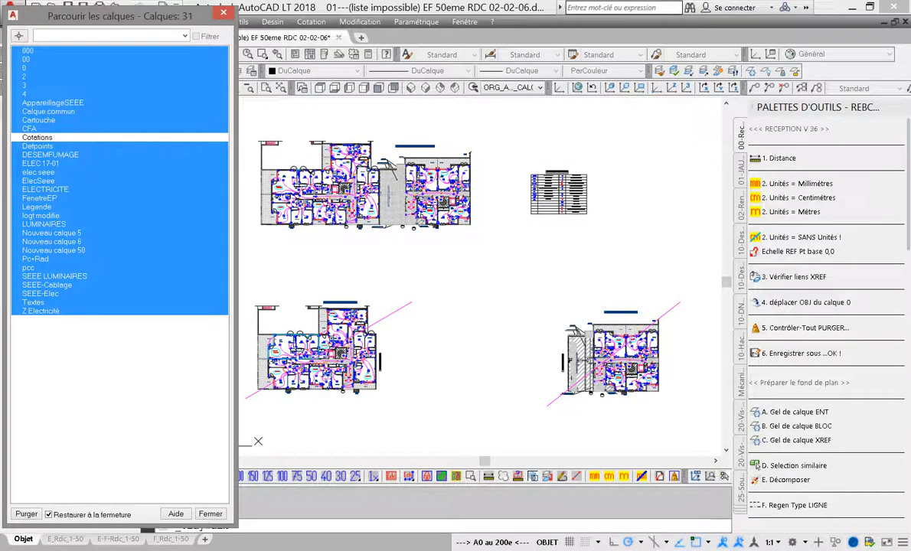
left_click(31, 67)
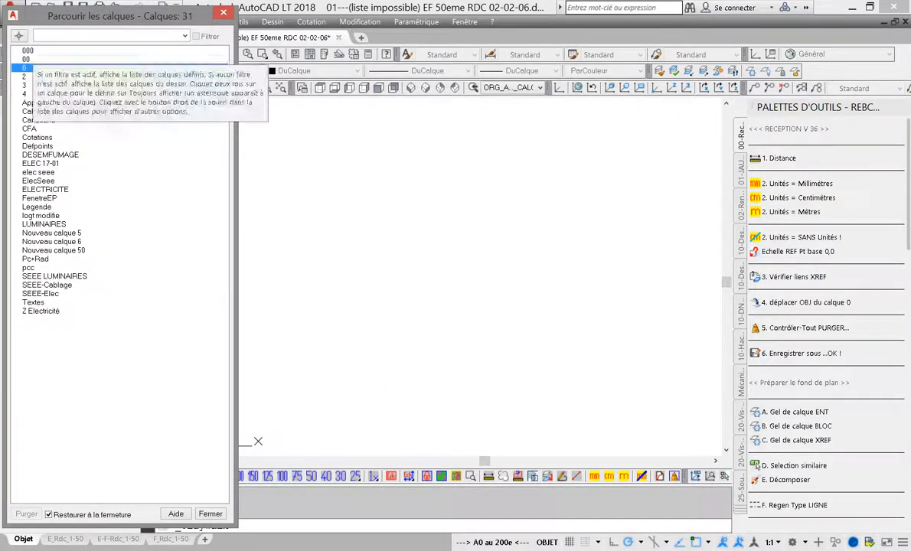
left_click(28, 50)
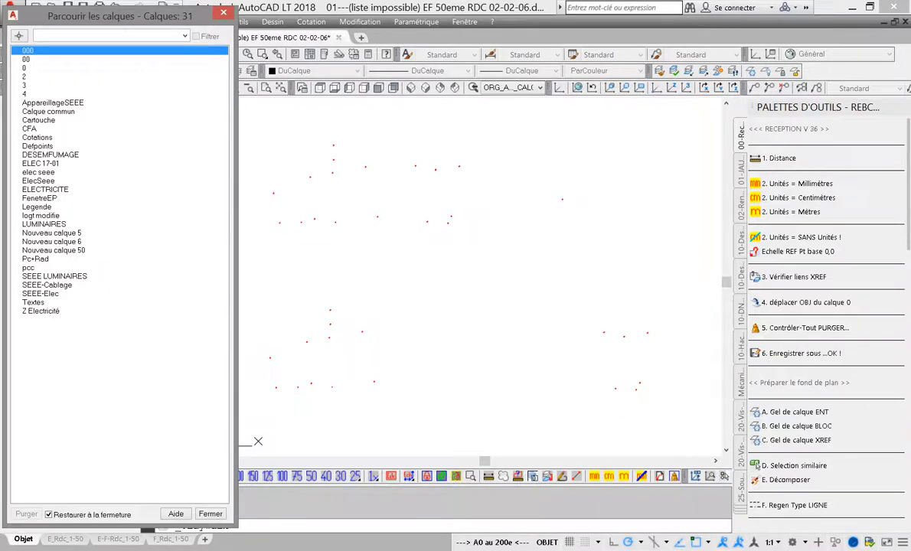
left_click(223, 12)
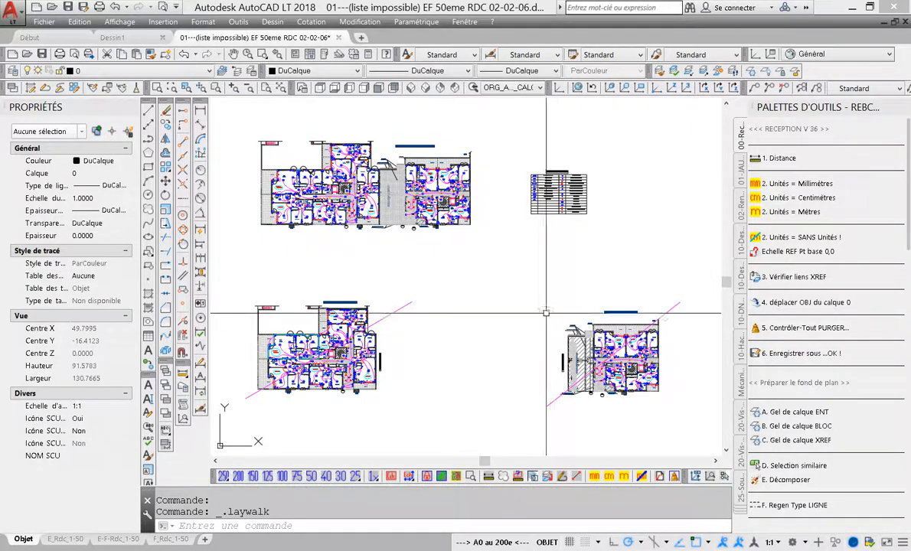
middle_click_drag(547, 312, 565, 330)
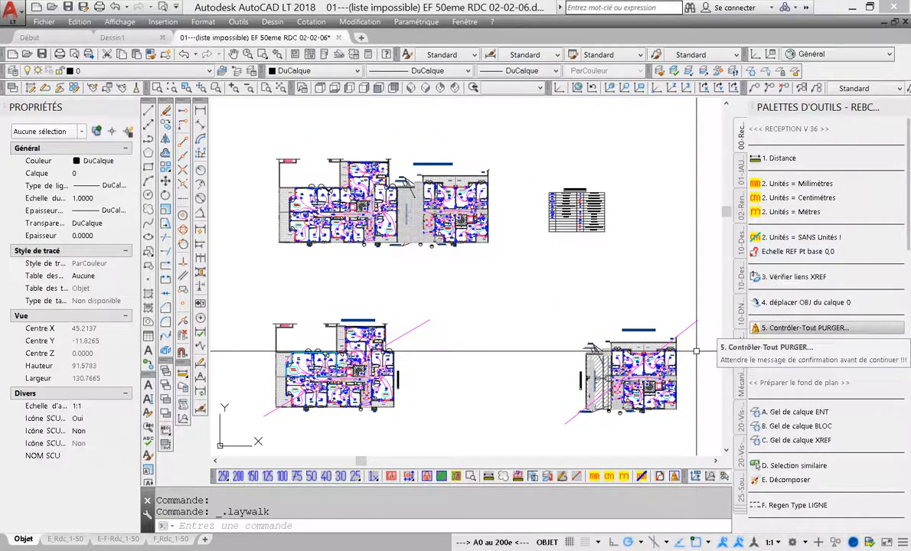
Examine the drawing's block names in the Insert block list, checking the repeated fleche07 entries, without inserting anything
left_click(163, 22)
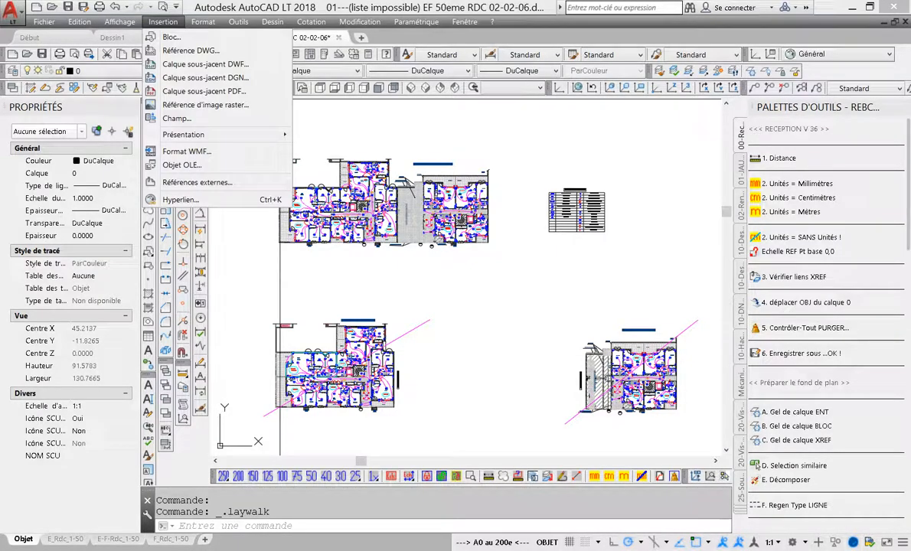
left_click(170, 36)
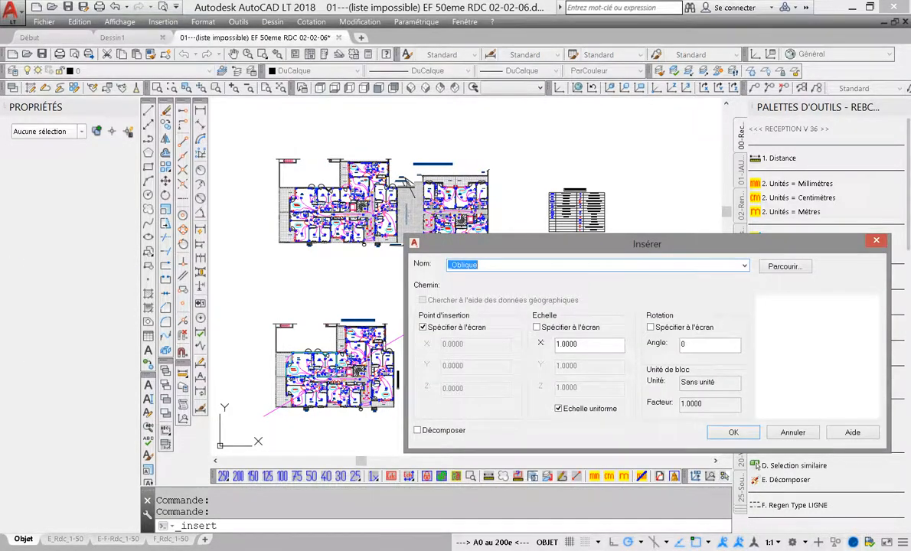
left_click_drag(647, 243, 465, 130)
left_click(522, 151)
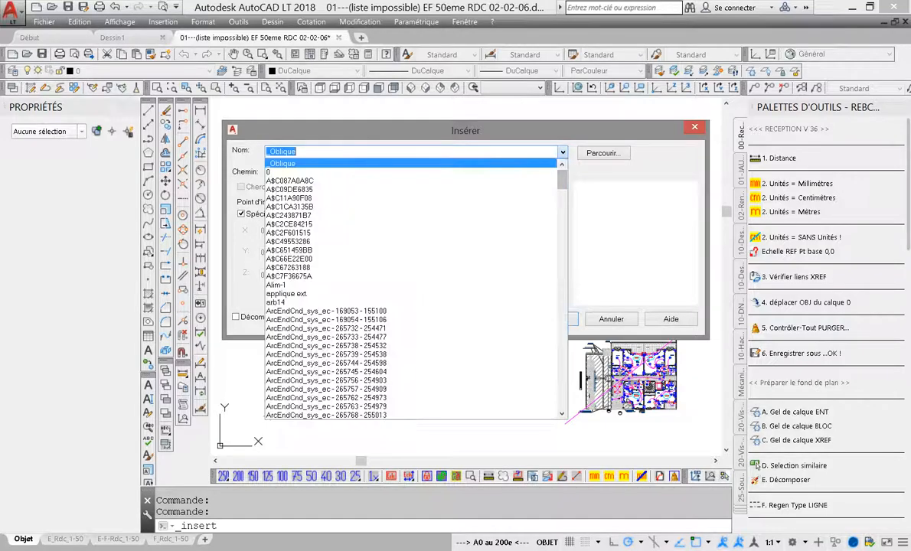
left_click_drag(562, 179, 562, 376)
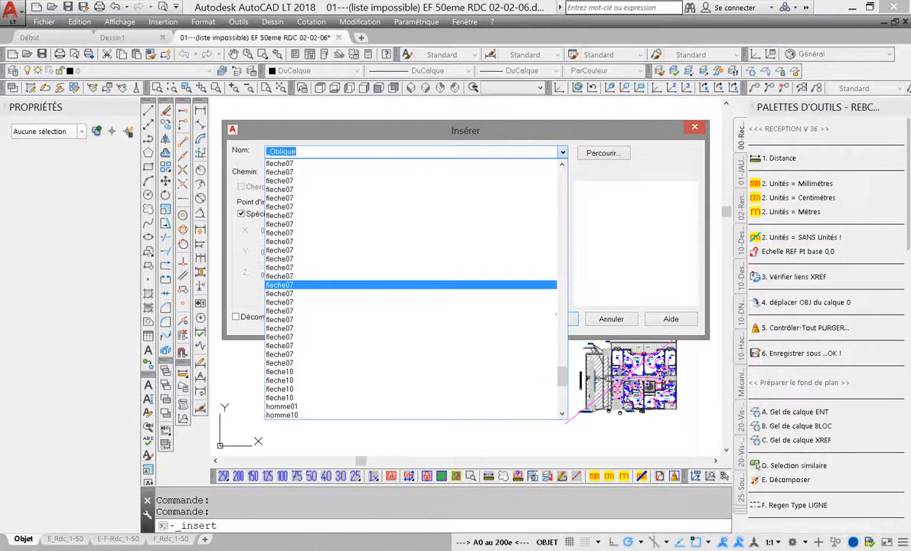
left_click(562, 165)
left_click(562, 165)
left_click(562, 165)
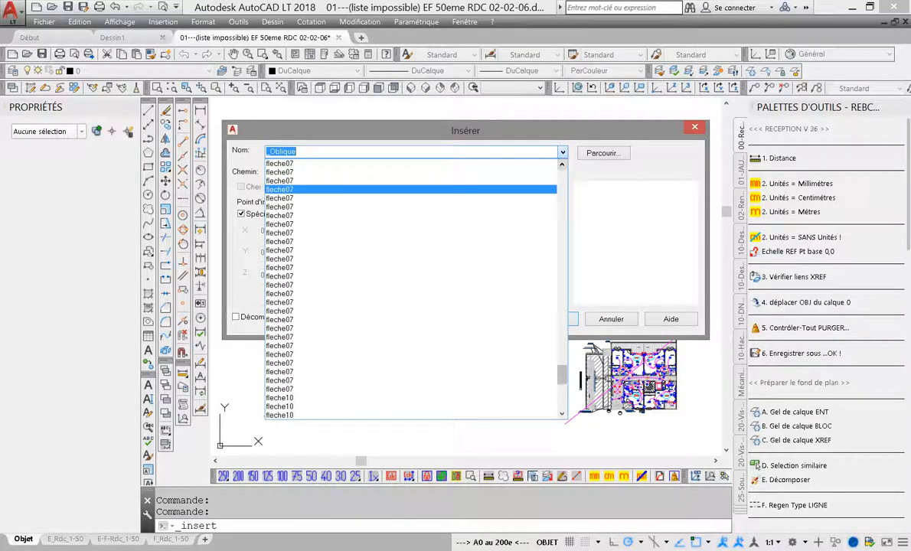
left_click(562, 164)
left_click(562, 164)
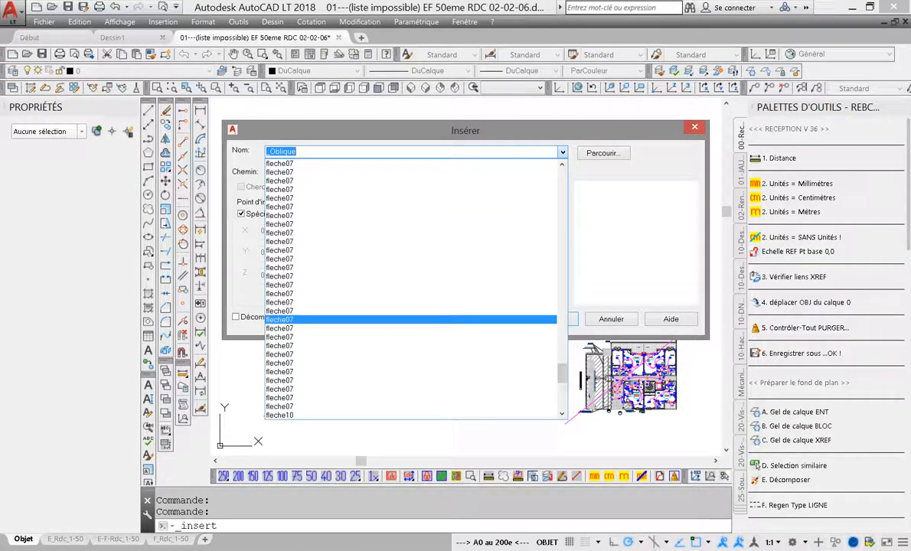
key("Escape")
key("Escape")
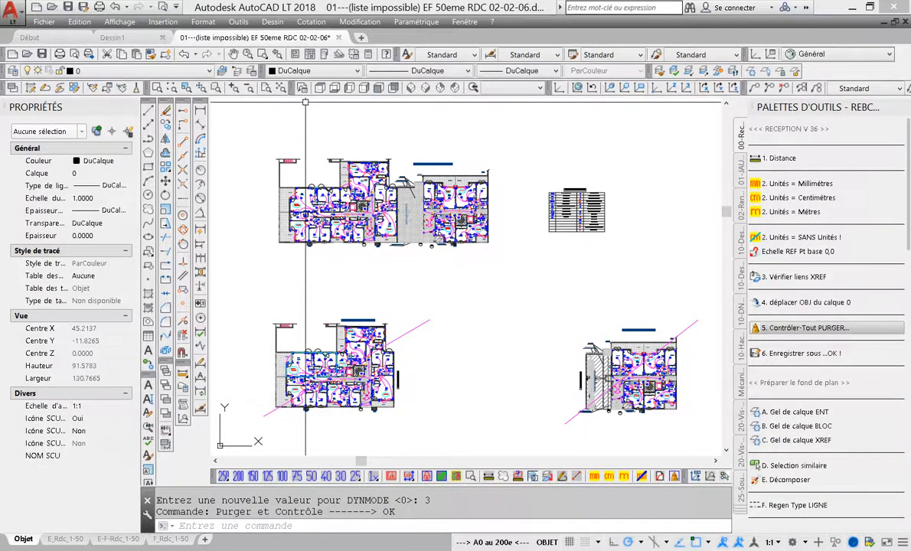
Recheck the block list of the purged drawing, looking at the fleche07 and AUDIT entries, and cancel the insertion
left_click(163, 22)
left_click(172, 36)
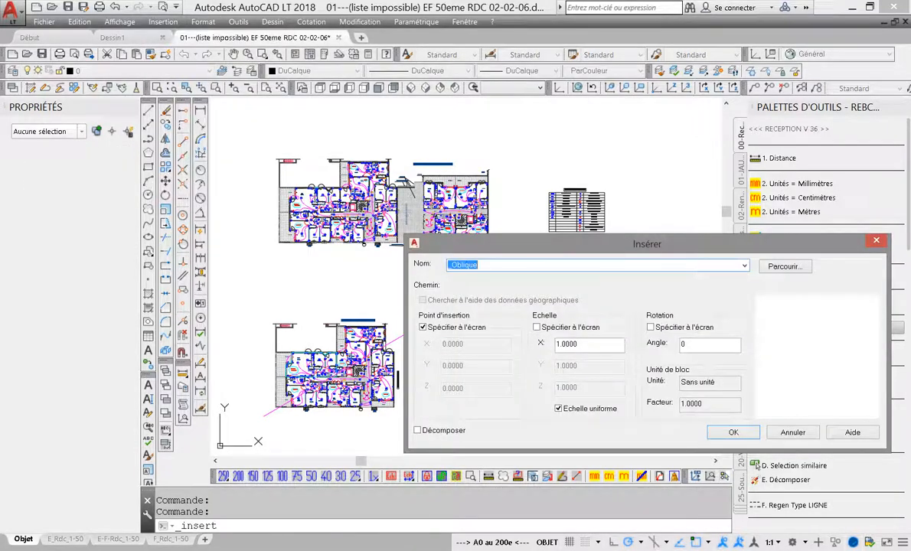
left_click(744, 266)
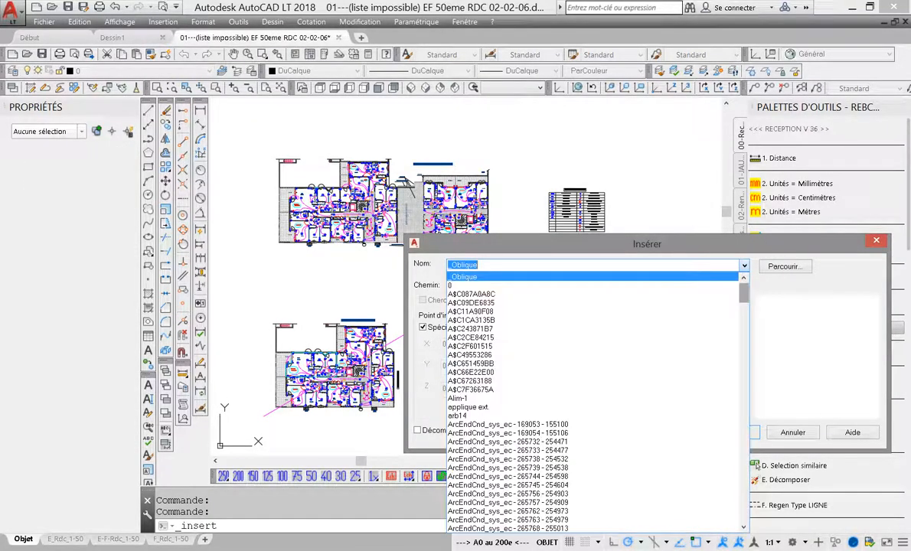
left_click_drag(744, 292, 744, 512)
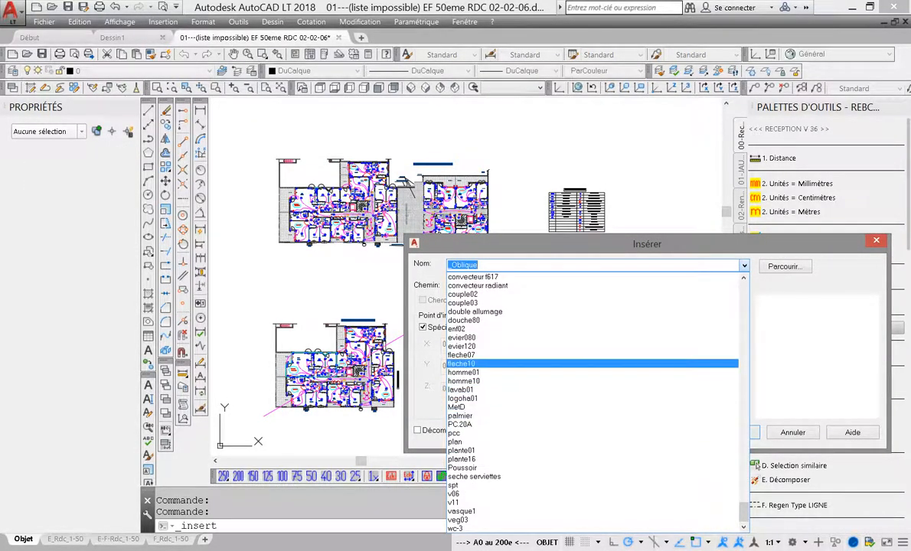
left_click(462, 354)
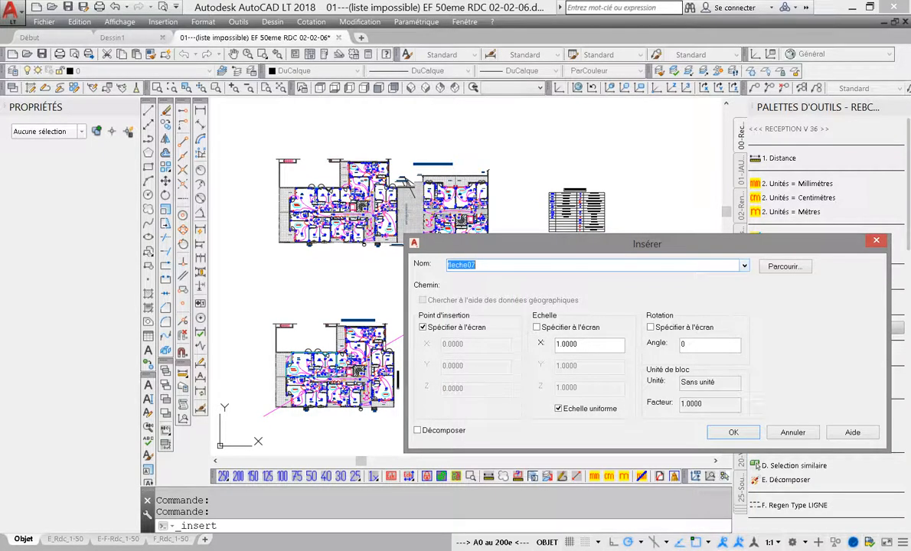
left_click(744, 266)
left_click(744, 476)
left_click(744, 473)
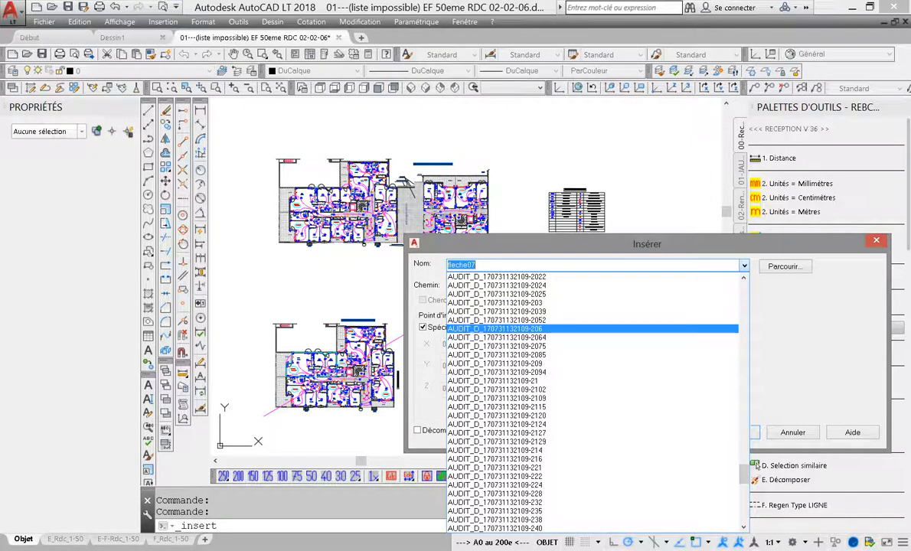
left_click(793, 432)
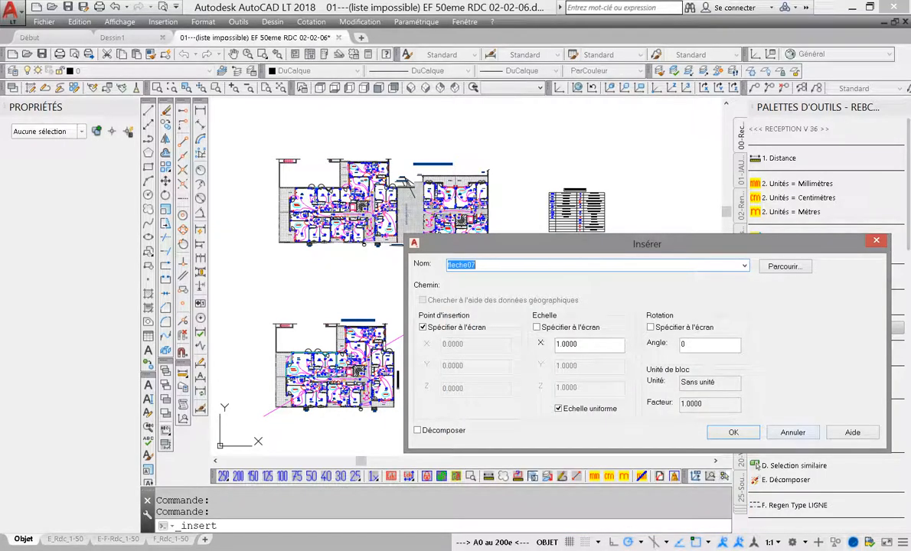
left_click(793, 433)
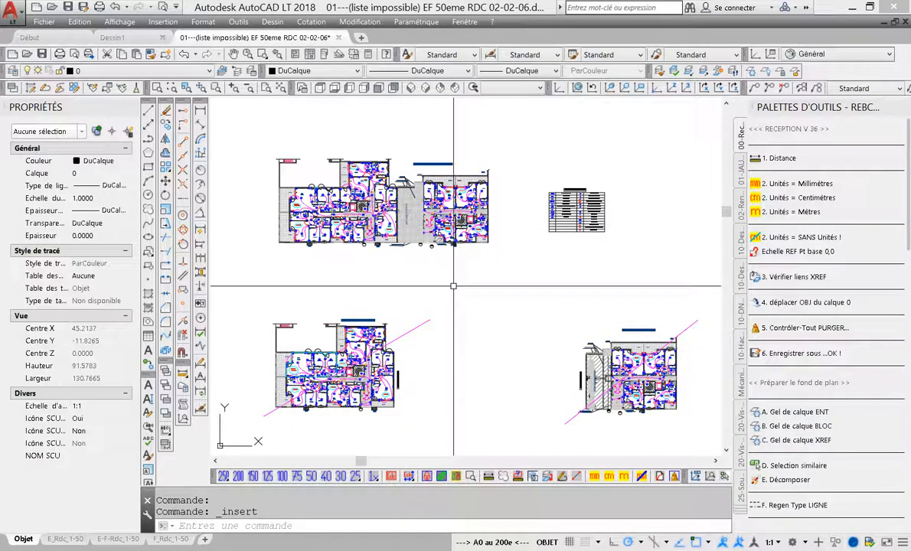
Fit the whole drawing in view and save it as "01---(liste impossible) EF 50eme RDC 02-02-06 - OK -.dwg" in RECEPTION DE PLANS
middle_click_drag(453, 275, 460, 281)
middle_click(458, 280)
middle_click(458, 280)
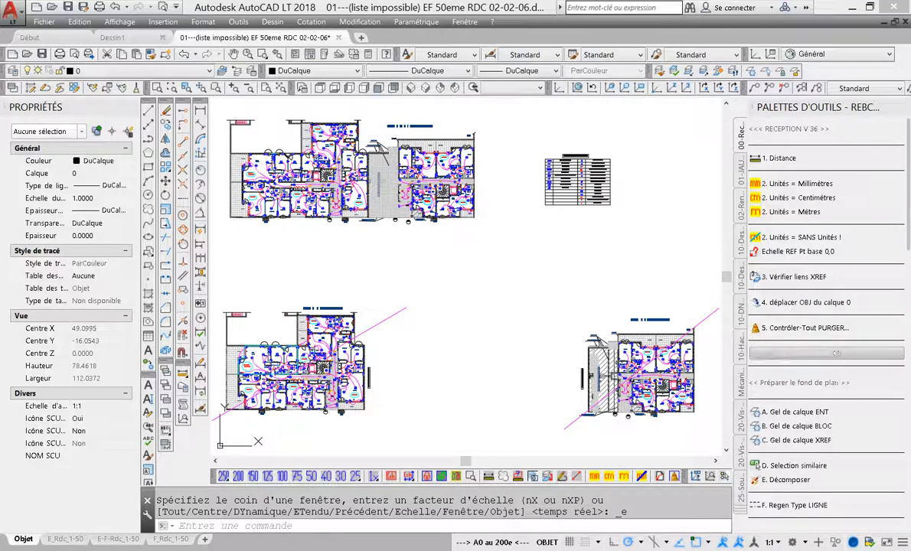
key("ctrl+shift+s")
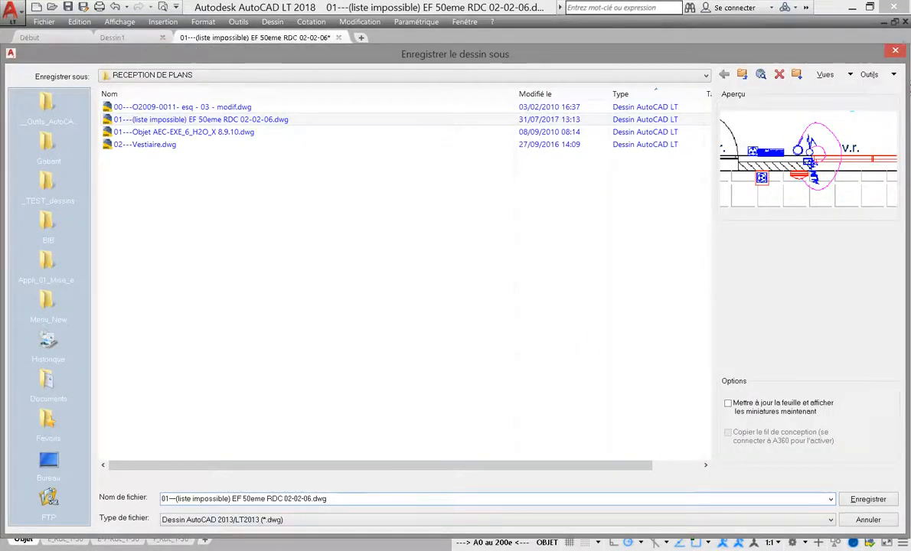
left_click(312, 499)
type("- OK -")
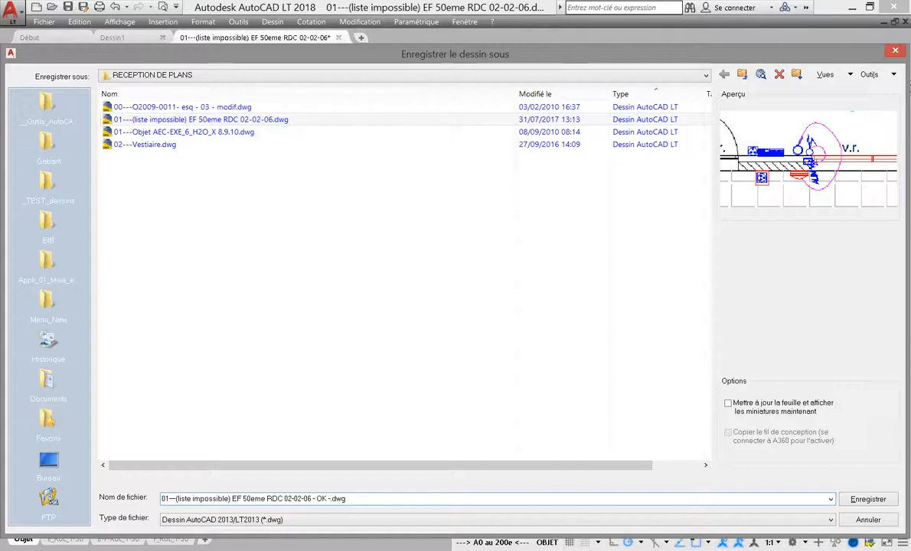
key("Return")
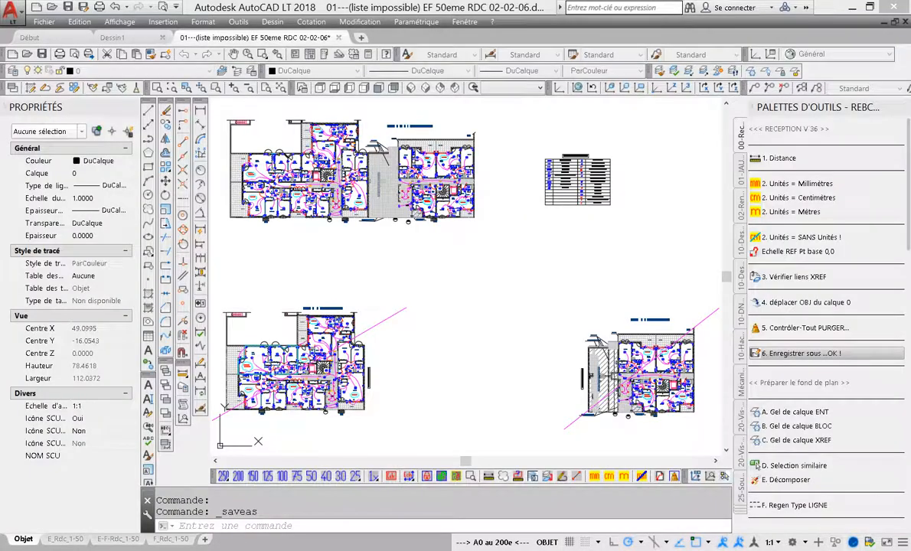
Compare the file sizes of the original and OK drawings in the Save As file list without saving
left_click(82, 7)
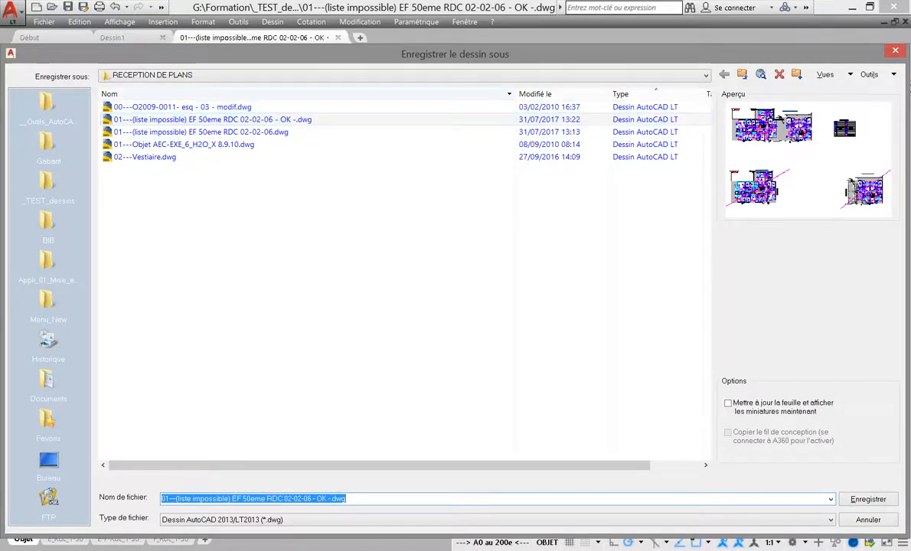
left_click_drag(517, 94, 446, 94)
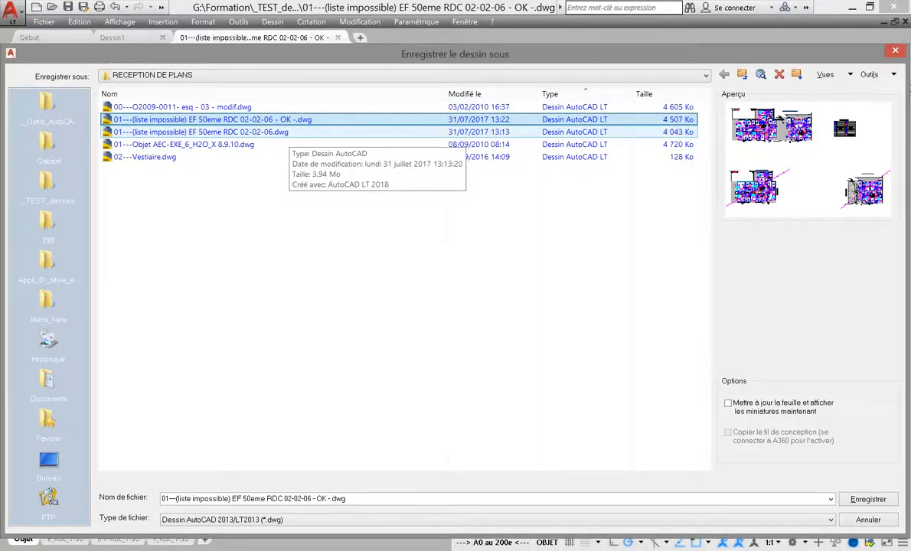
left_click(288, 132)
left_click(867, 520)
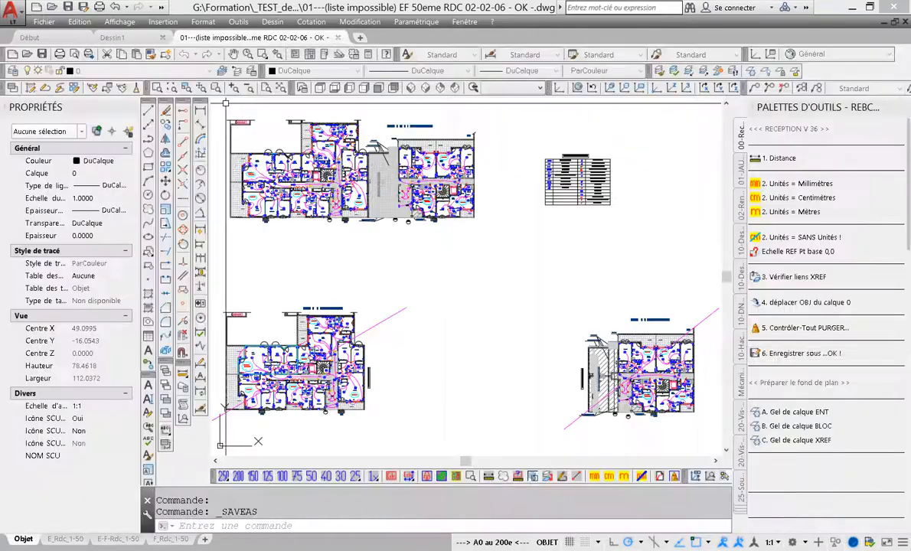
Open the original "01---(liste impossible) EF 50eme RDC 02-02-06.dwg", check its file format in the text window and view the whole plan
left_click(52, 7)
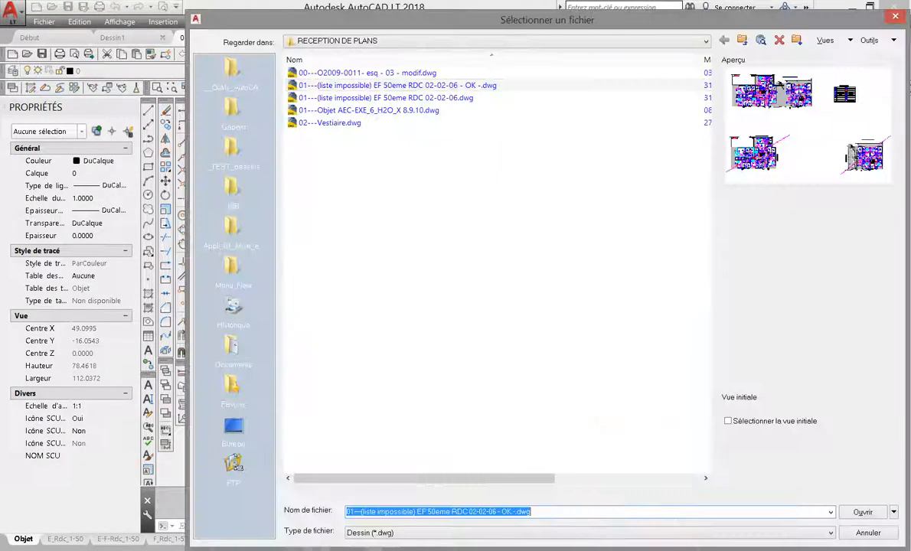
left_click(386, 98)
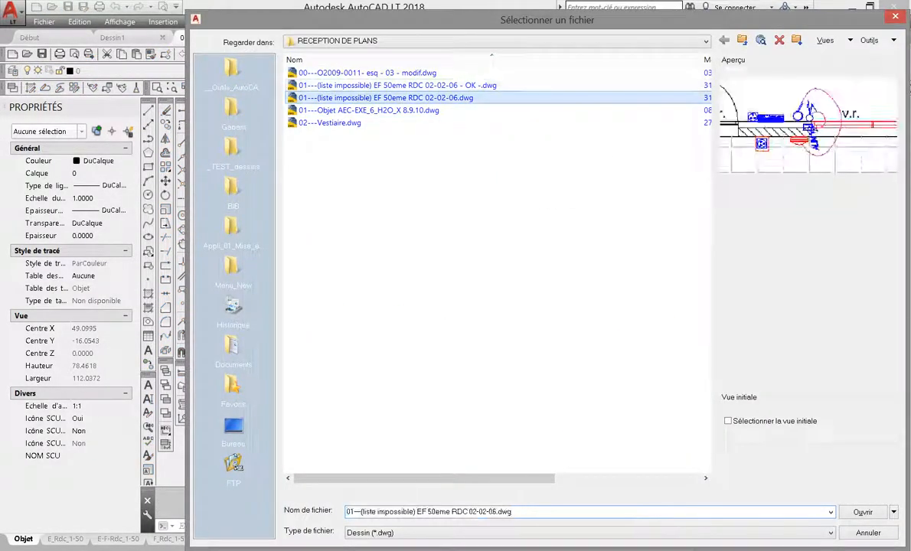
left_click(862, 512)
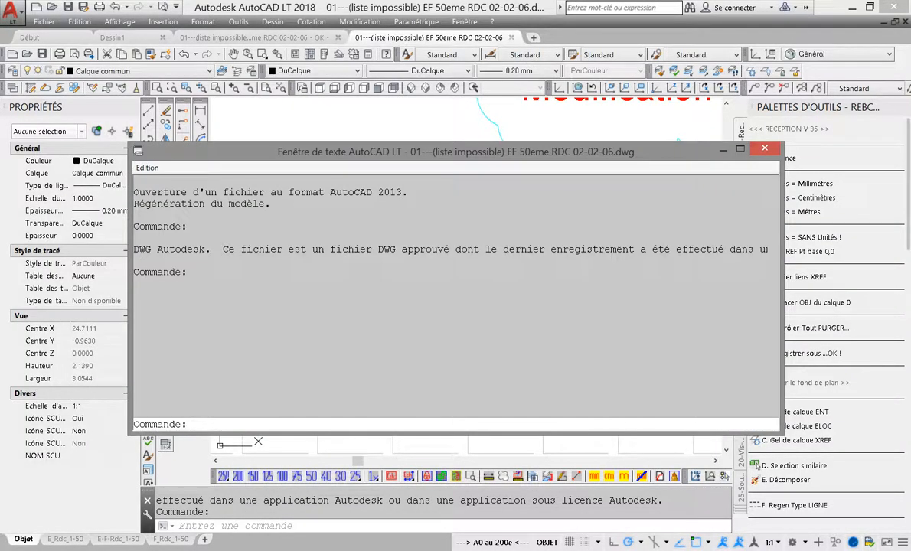
left_click_drag(378, 192, 408, 192)
key("Escape")
left_click(764, 147)
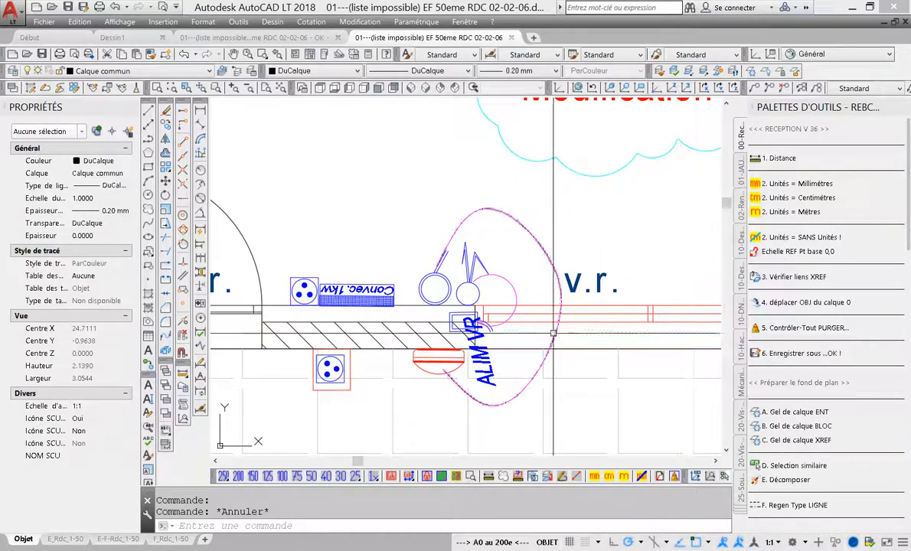
middle_click(379, 286)
middle_click(380, 286)
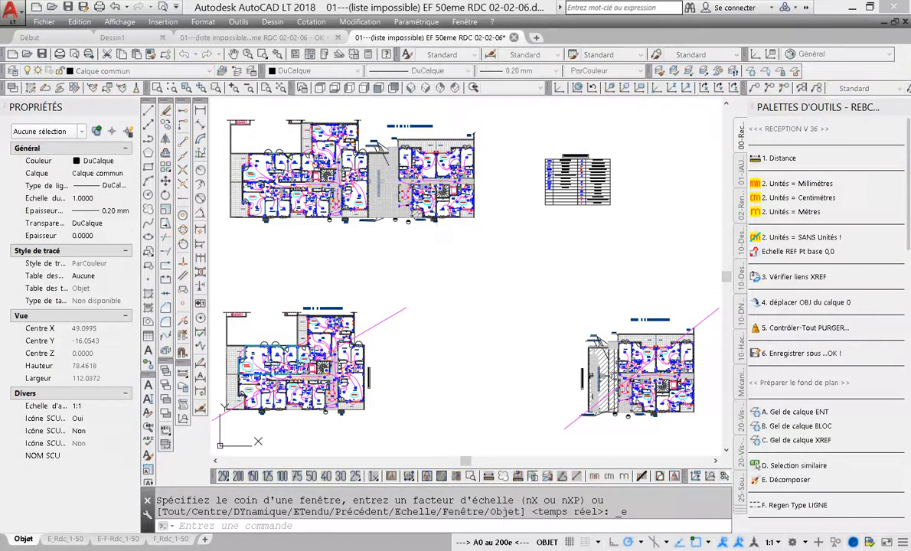
Close the EF 50eme RDC drawings, discarding changes, and open 02---Vestiaire.dwg from RECEPTION DE PLANS
left_click(513, 38)
left_click(459, 295)
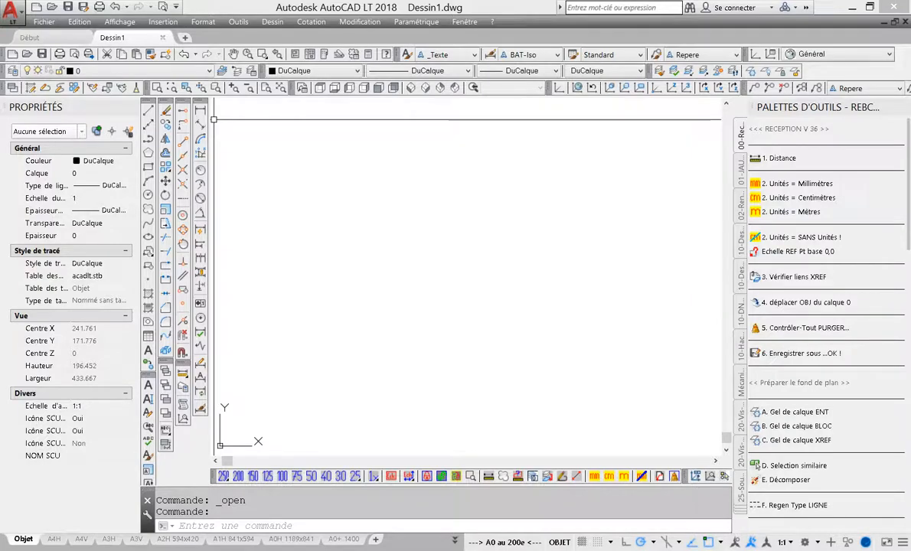
left_click(51, 7)
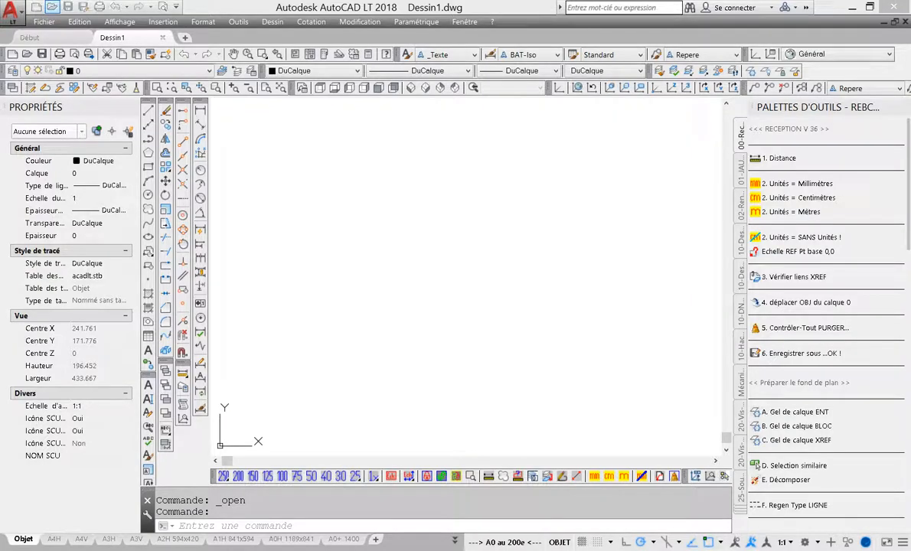
left_click(352, 110)
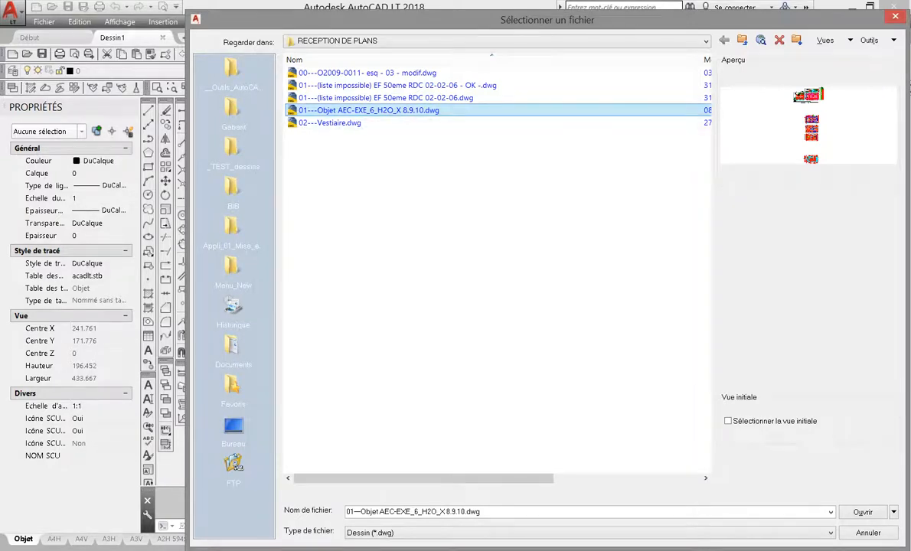
left_click(340, 122)
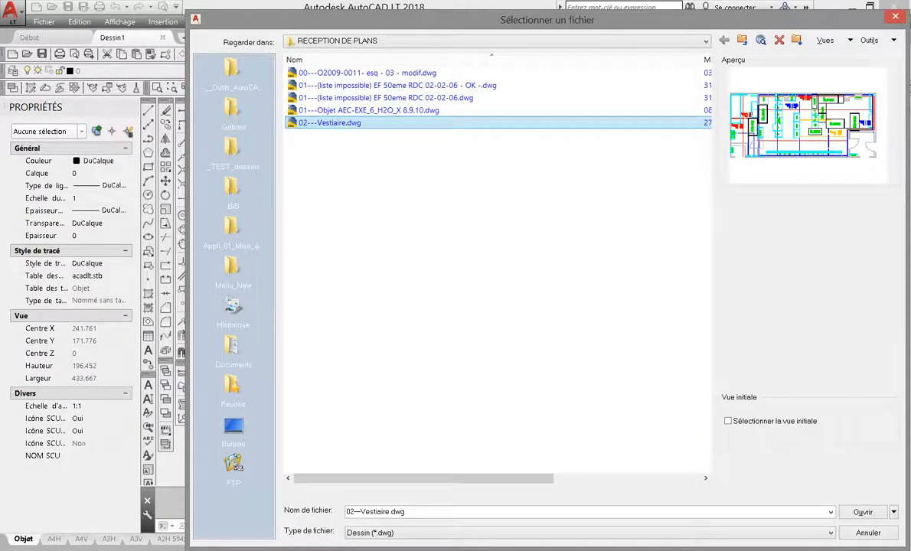
left_click(862, 512)
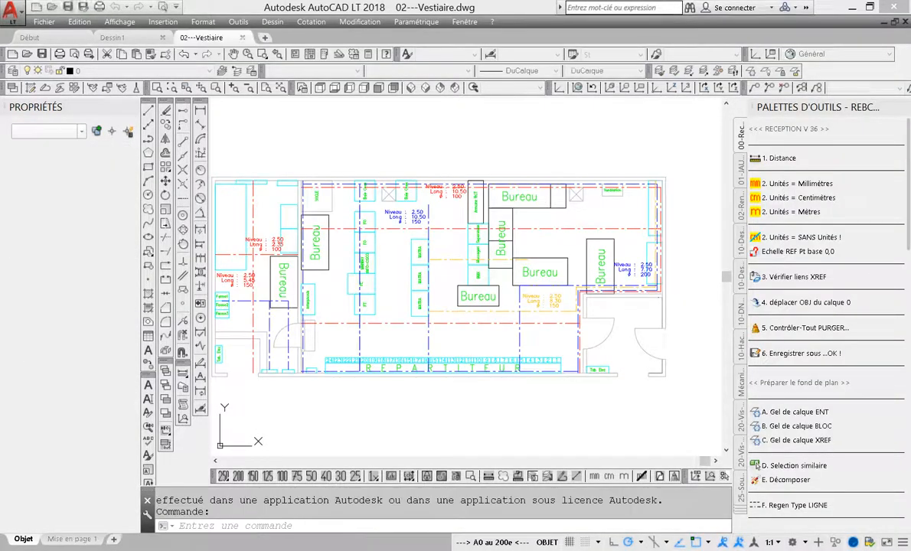
mouse_move(494, 346)
middle_mouse_down()
mouse_move(516, 313)
mouse_move(499, 328)
middle_mouse_up()
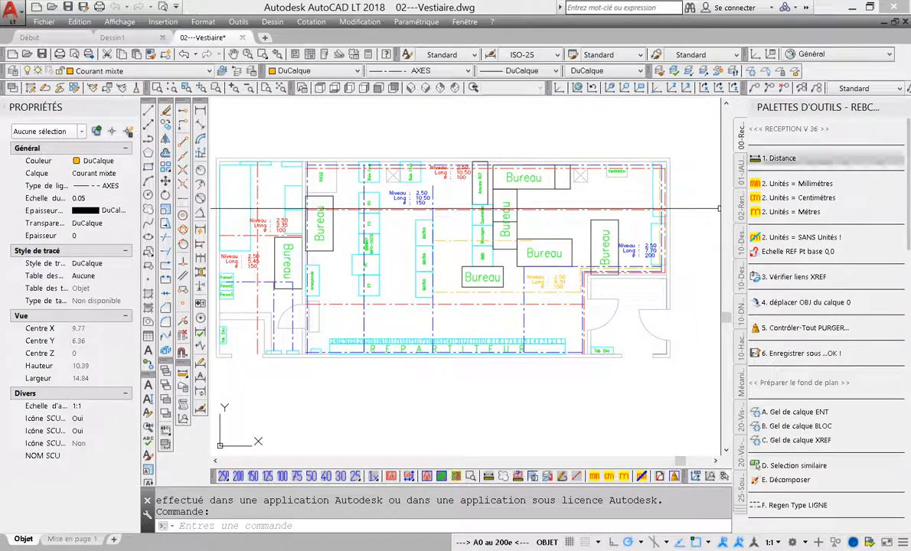
Measure the door opening width beside the Niveau 2.50 / Long 8.30 annotation
left_click(779, 159)
scroll(588, 304, "up", 5)
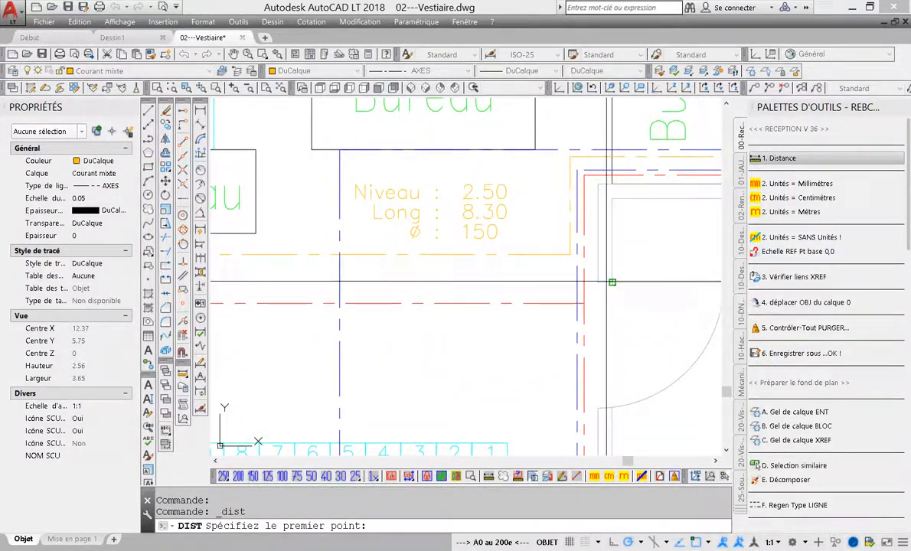
left_click(612, 283)
left_click(610, 406)
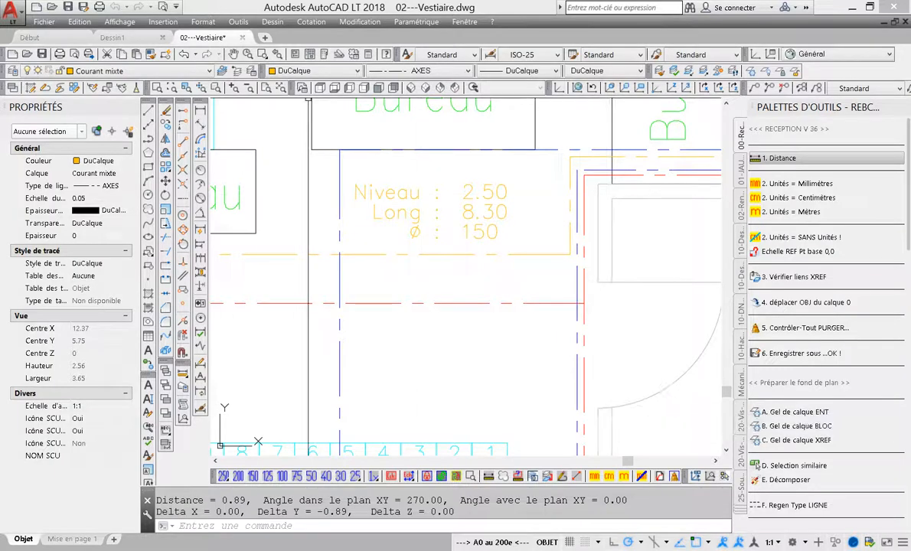
Check the insertion scale in the drawing units settings and set the drawing units to metres with the reception tool
left_click(202, 21)
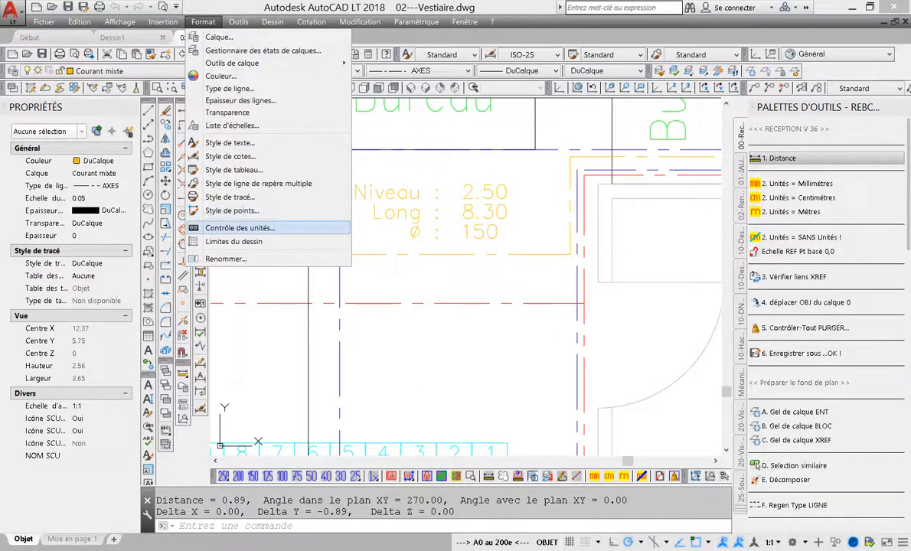
left_click(239, 227)
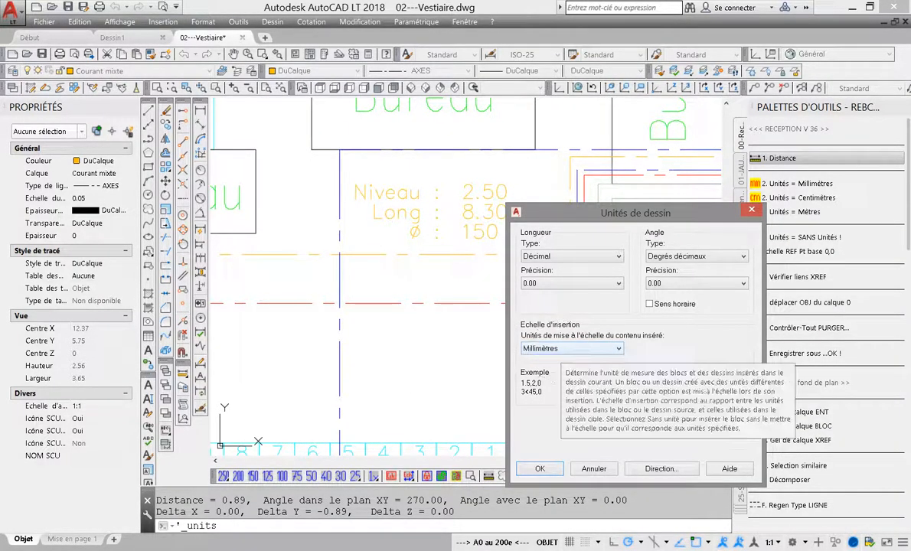
key("Escape")
scroll(584, 250, "down", 2)
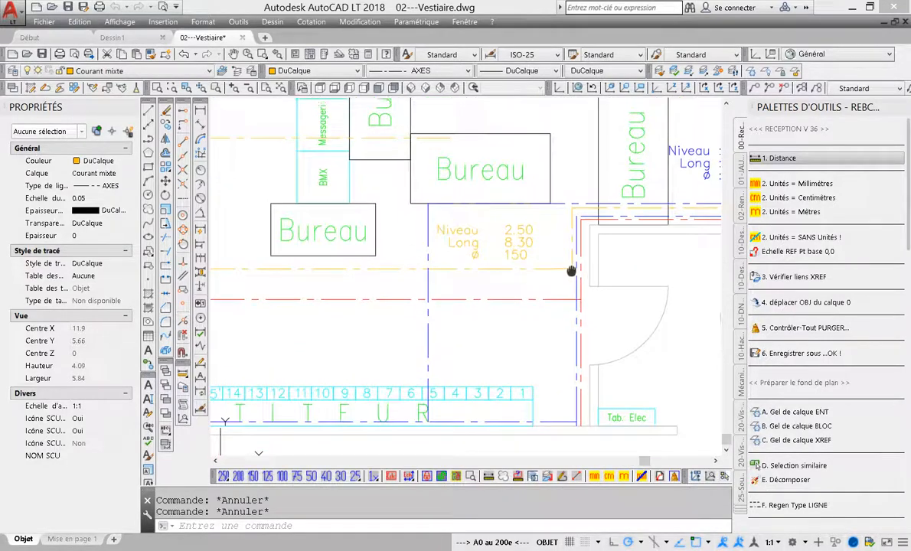
left_click(766, 211)
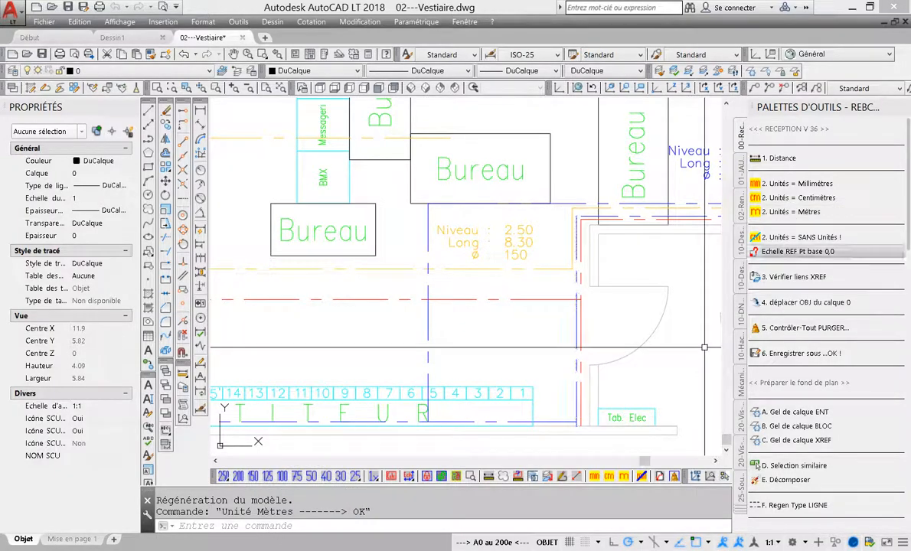
Check the drawing's external references and move the objects off layer 0 with the reception tools
left_click(794, 277)
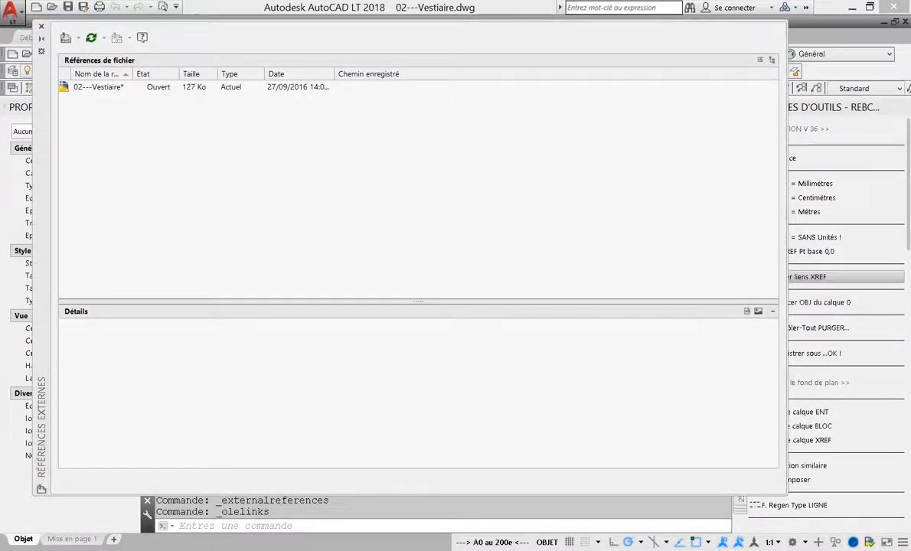
left_click(41, 26)
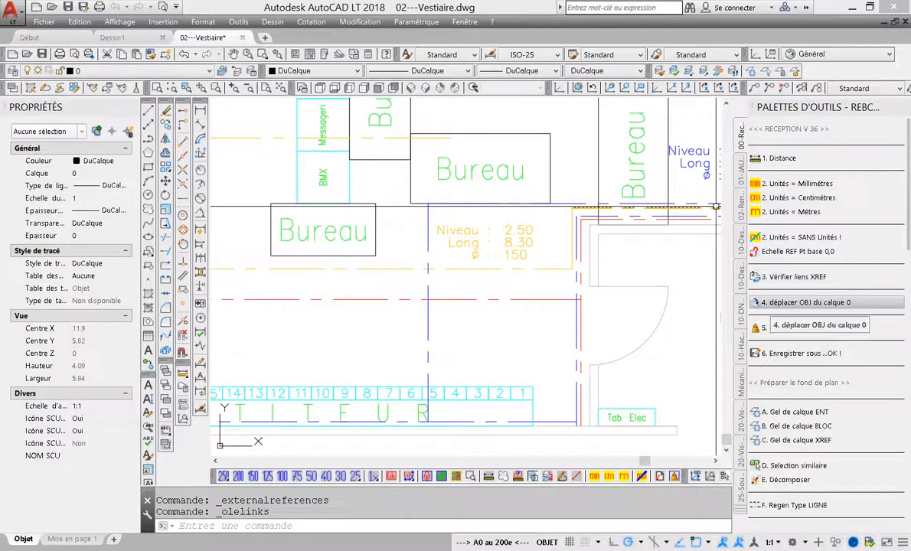
left_click(796, 303)
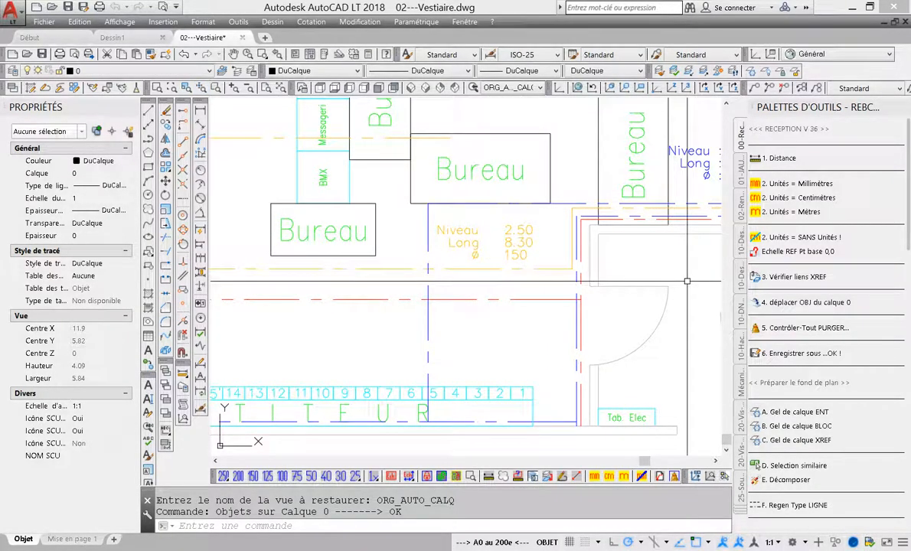
Audit and purge the drawing and save it as "02---Vestiaire - OK -.dwg" in RECEPTION DE PLANS
left_click(799, 328)
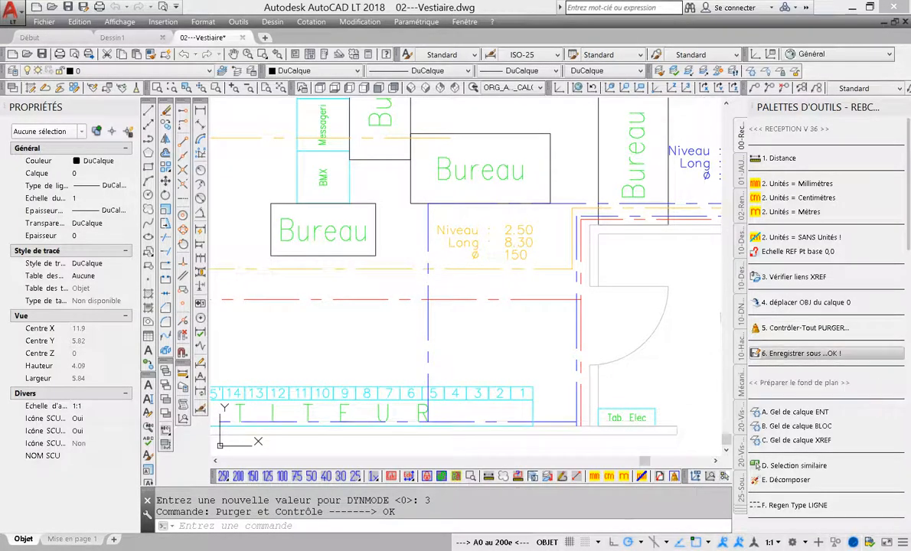
left_click(799, 352)
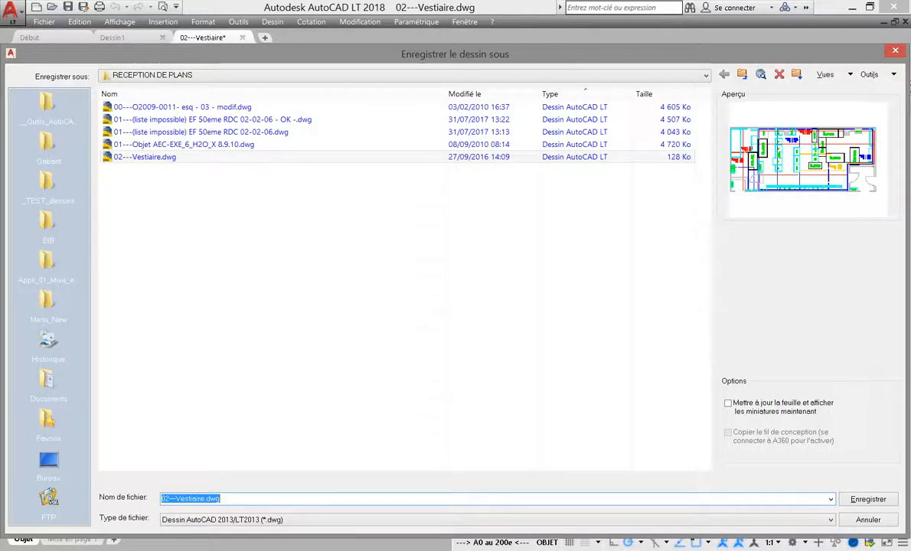
left_click(205, 499)
type("- OK -")
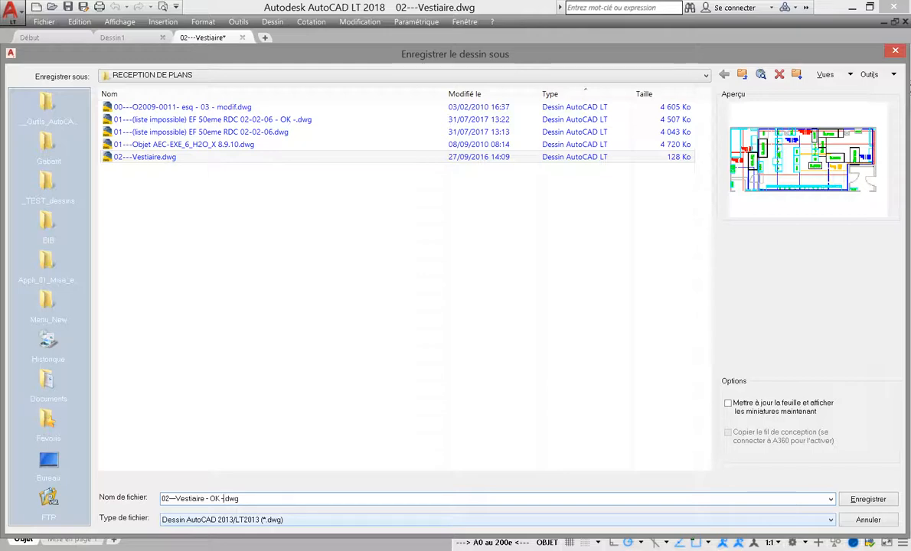
key("Return")
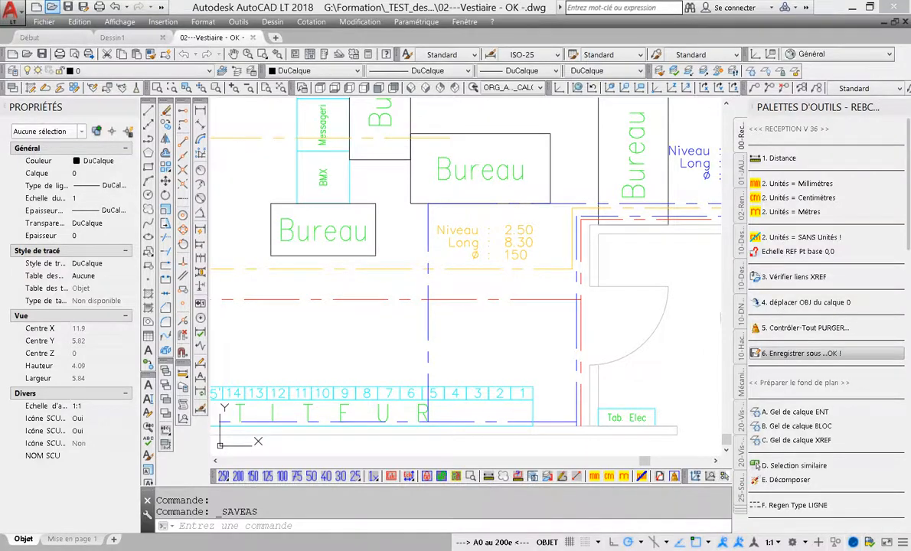
Compare the file sizes of 02---Vestiaire.dwg and its OK copy in the Open file list, widening the dialog to show the sizes
left_click(52, 7)
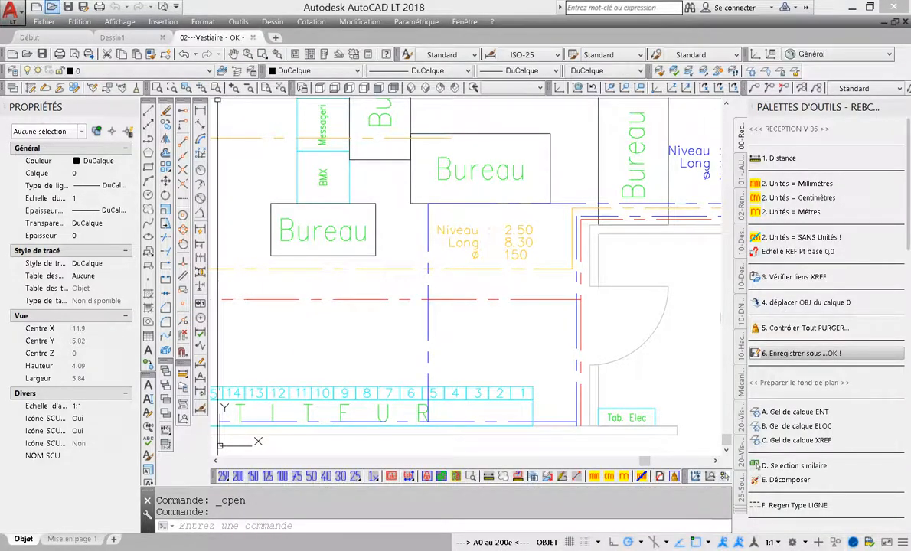
left_click(52, 7)
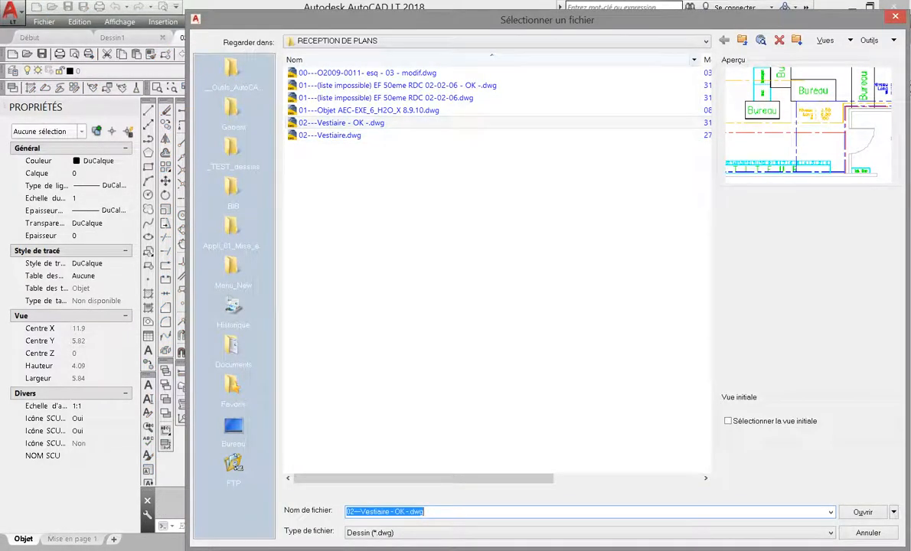
left_click_drag(701, 59, 579, 60)
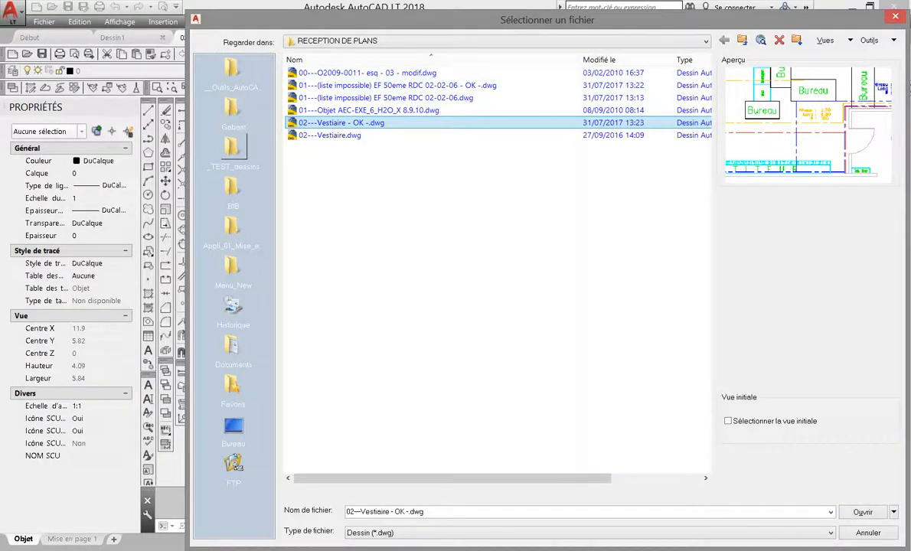
left_click_drag(189, 123, 3, 123)
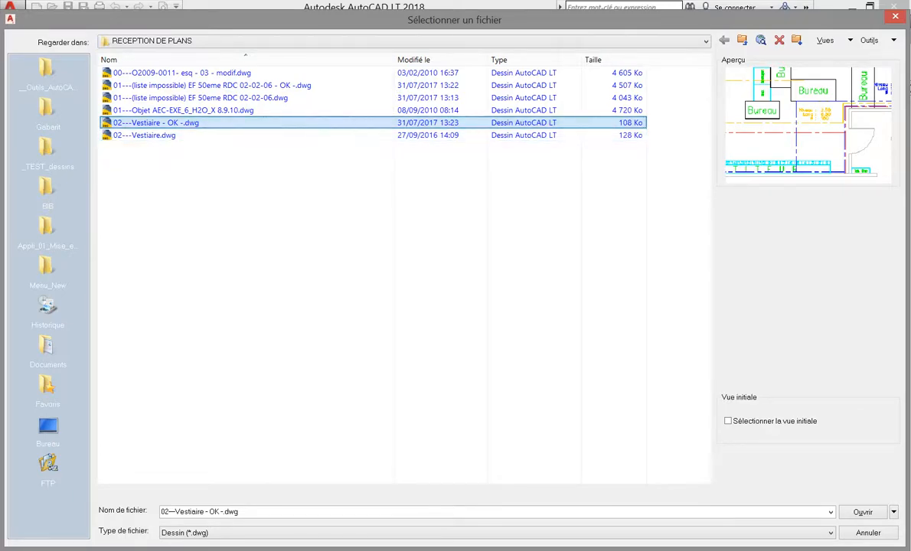
key("ctrl")
key("ctrl")
key("Return")
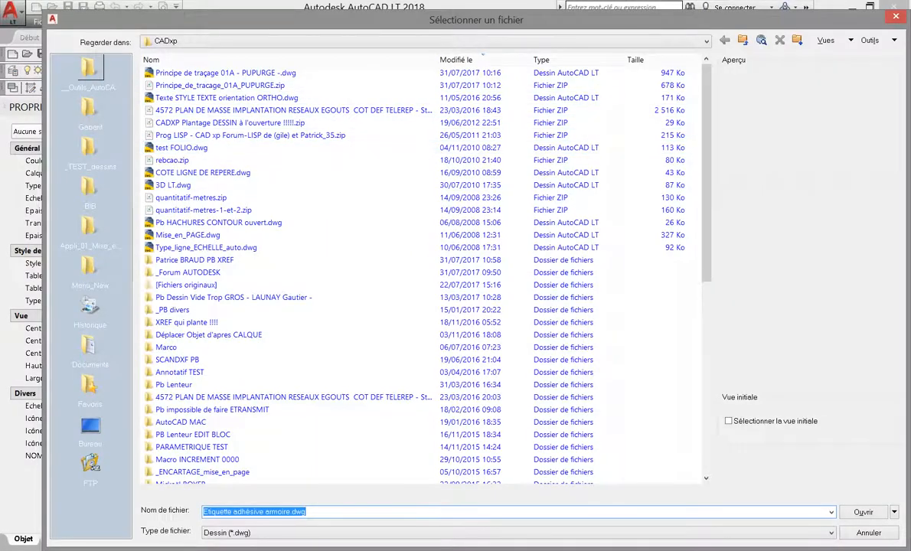
Open "Principe de traçage 01A.dwg" from _TEST_dessins, RECEPTION DE PLANS, ignoring the unresolved reference files
left_click(91, 70)
left_click(90, 148)
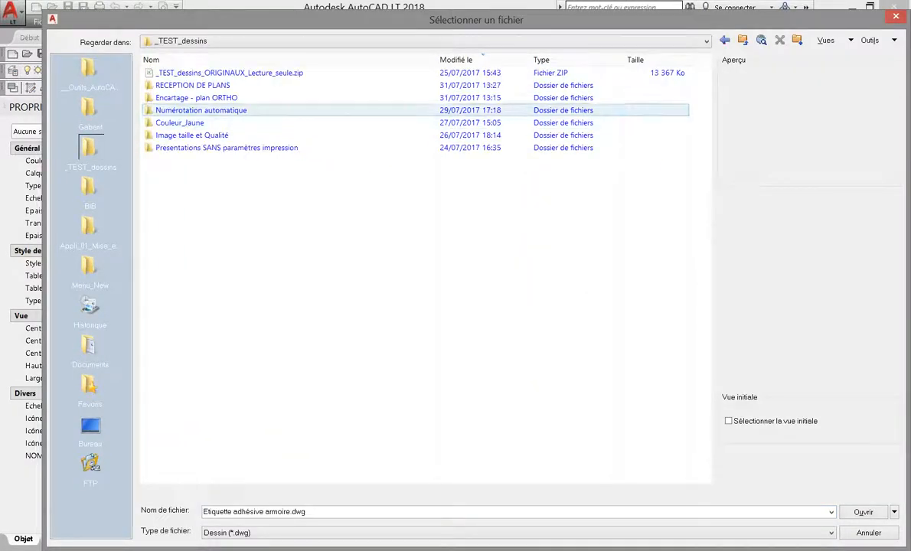
double_click(192, 85)
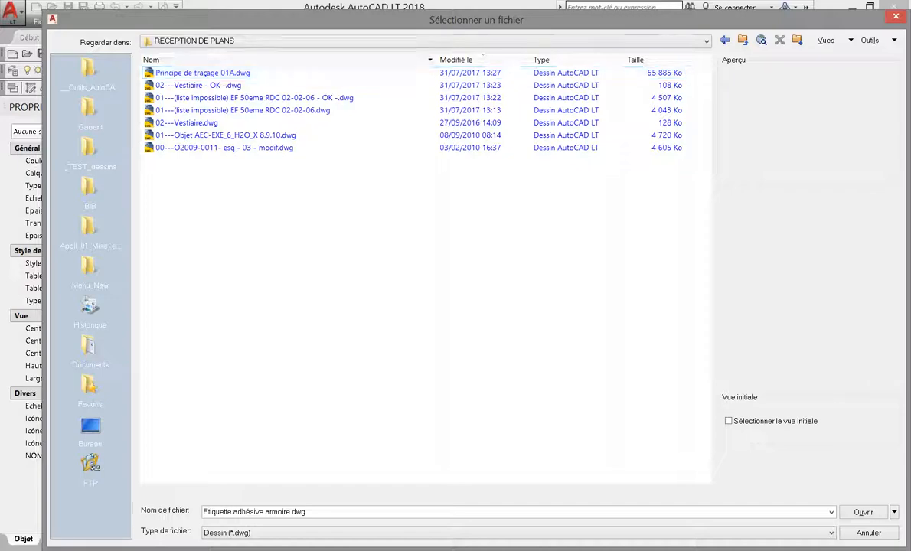
left_click_drag(434, 60, 448, 60)
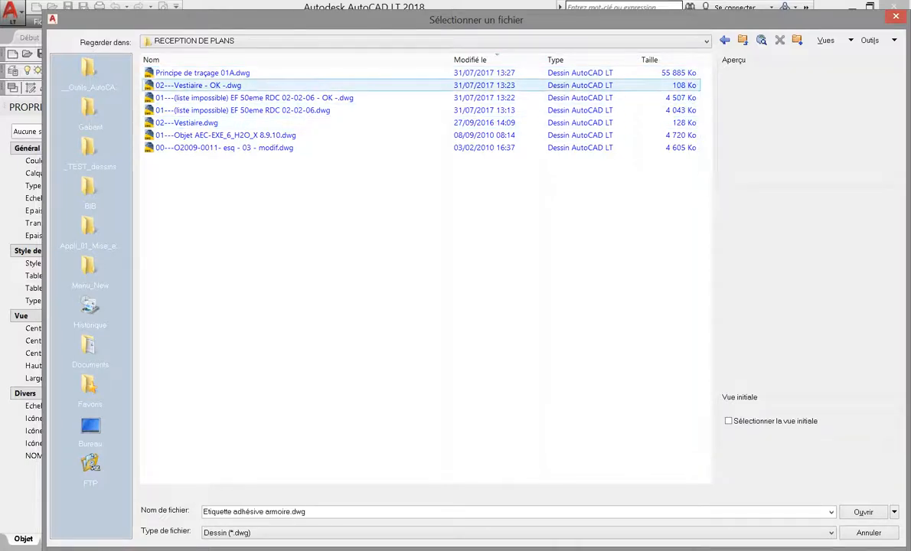
left_click(202, 73)
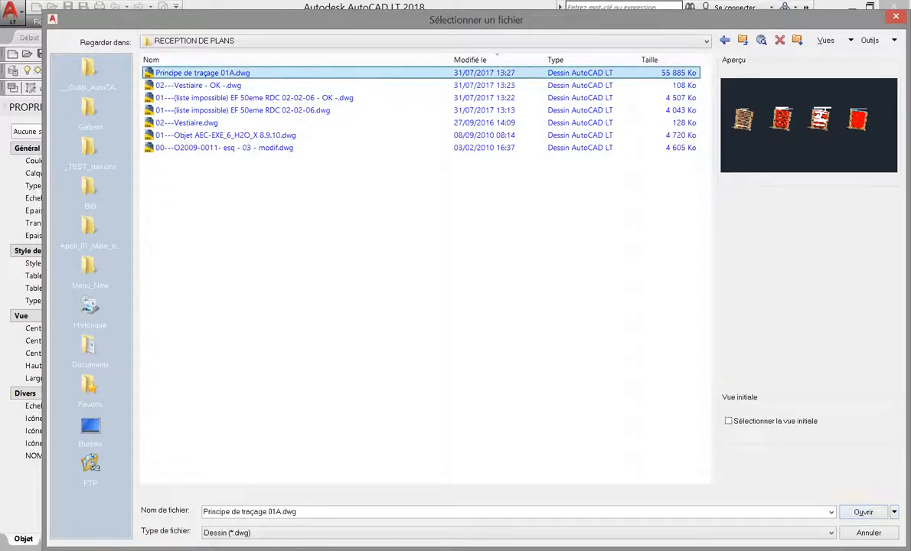
left_click(863, 512)
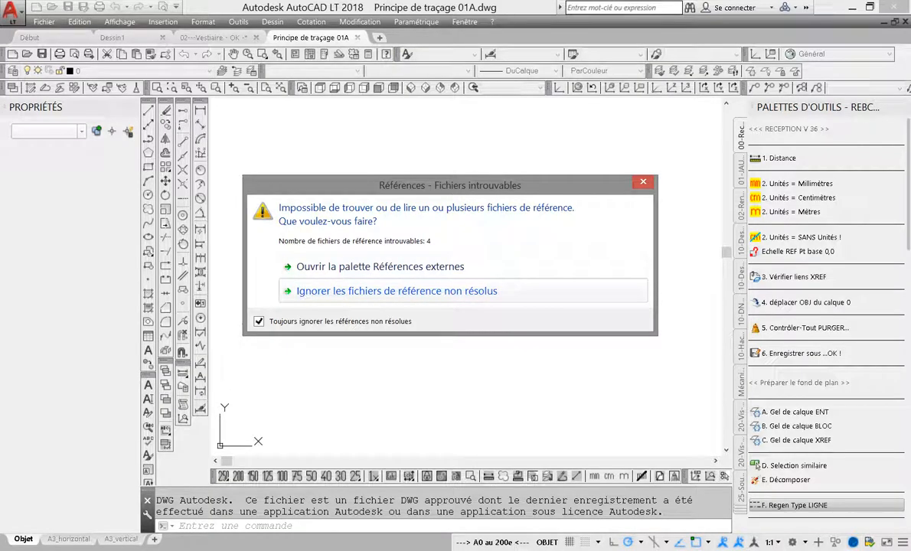
left_click(410, 292)
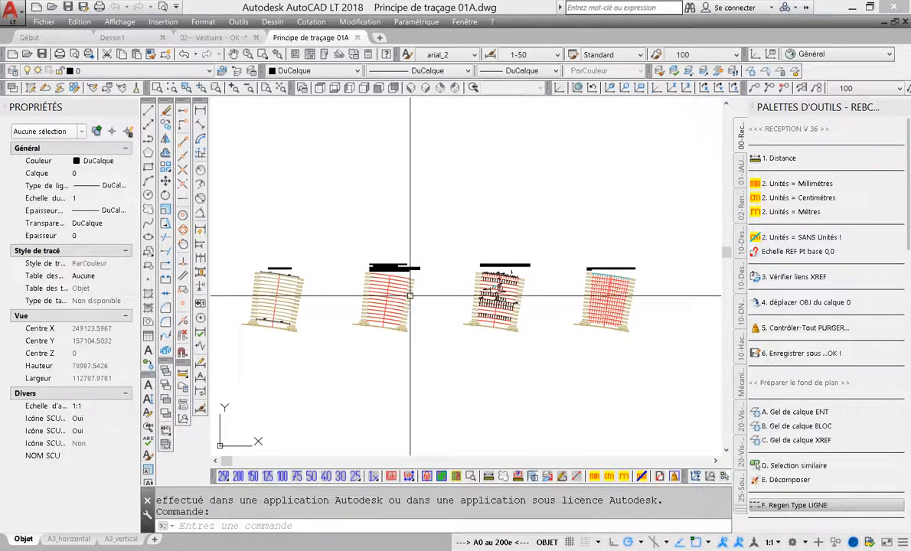
Measure the spacing between two neighbouring axis marks along the upper dimensioned row of the Etape 3 layout
scroll(490, 299, "up", 6)
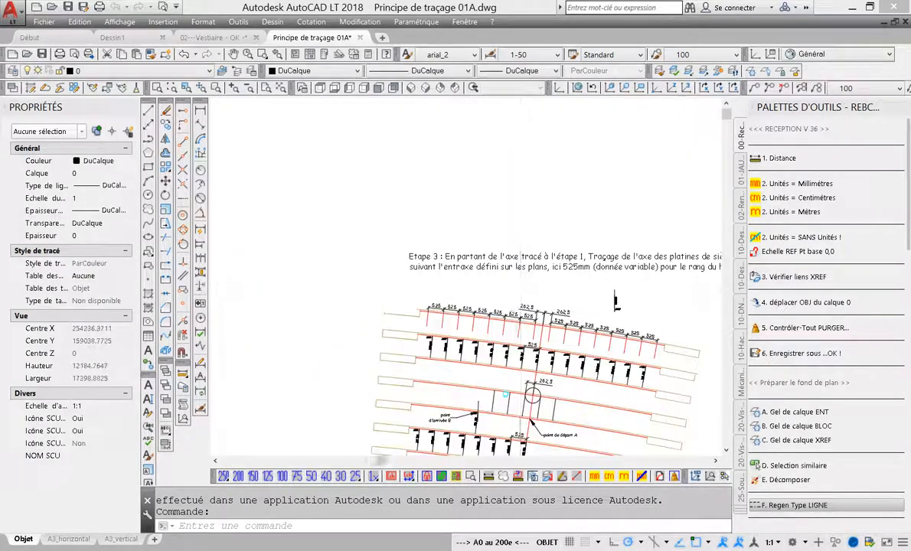
scroll(616, 302, "up", 6)
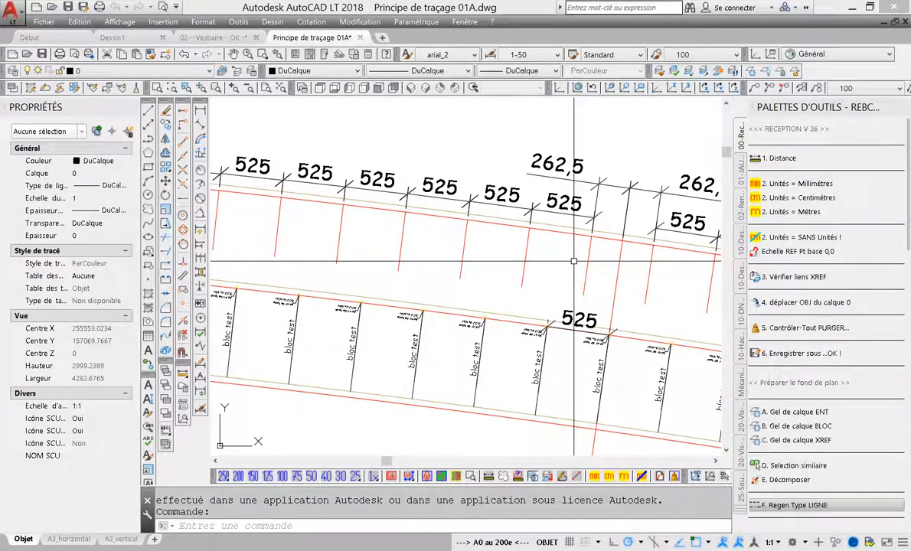
left_click(781, 157)
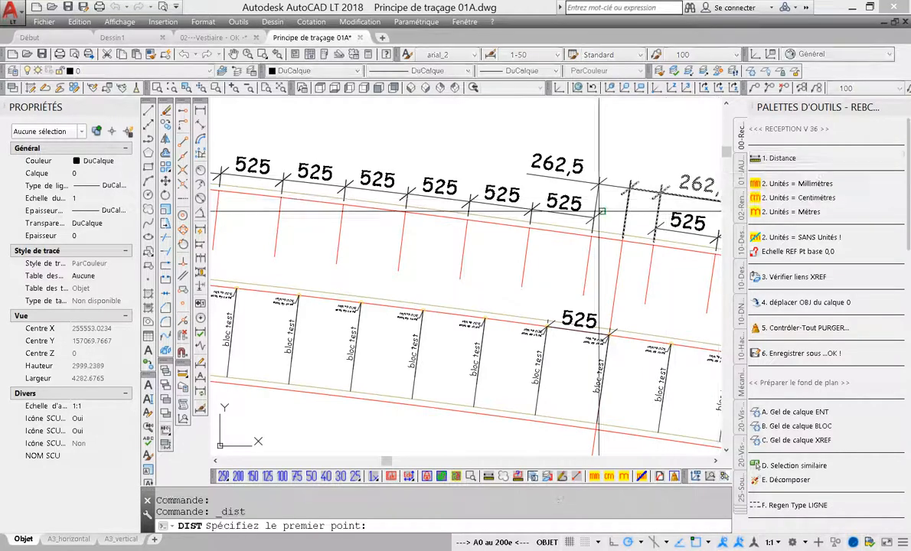
left_click(529, 221)
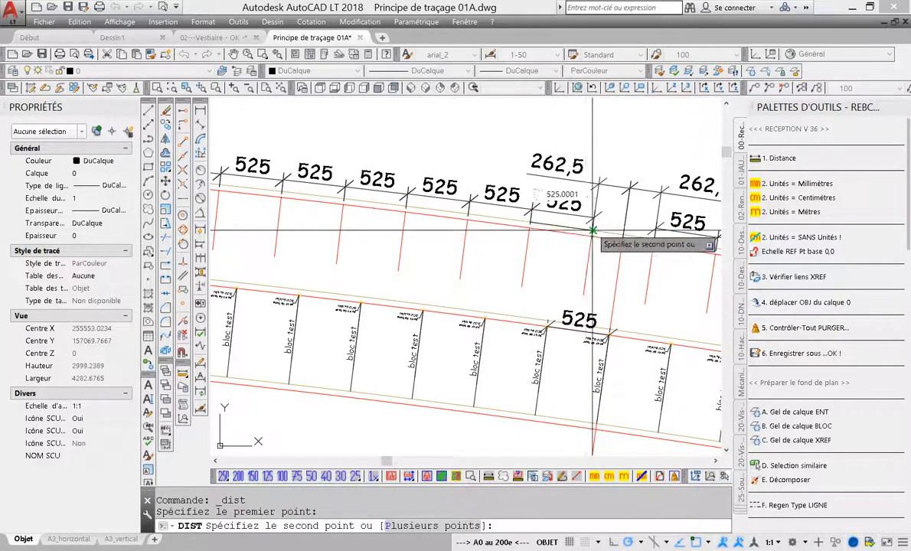
Check the drawing units settings, then set the drawing to millimetres with the reception tool
left_click(202, 21)
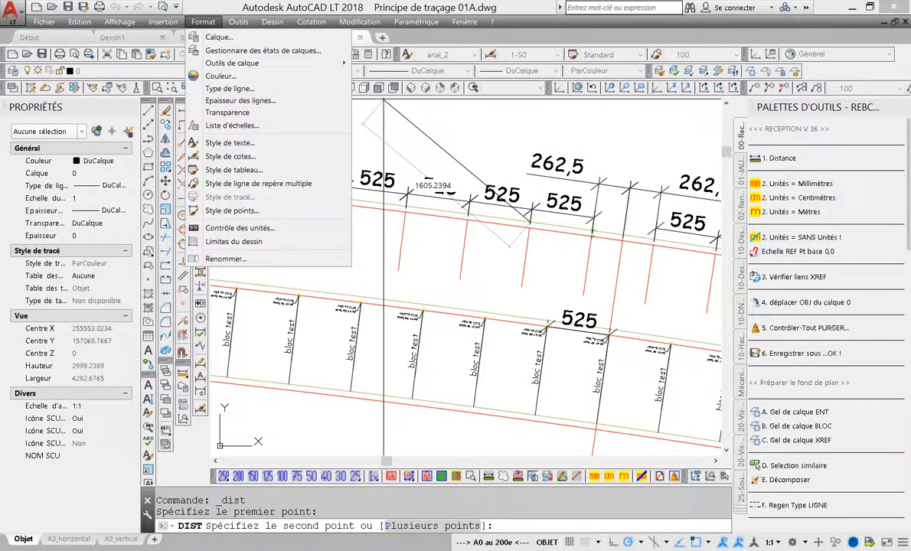
left_click(239, 228)
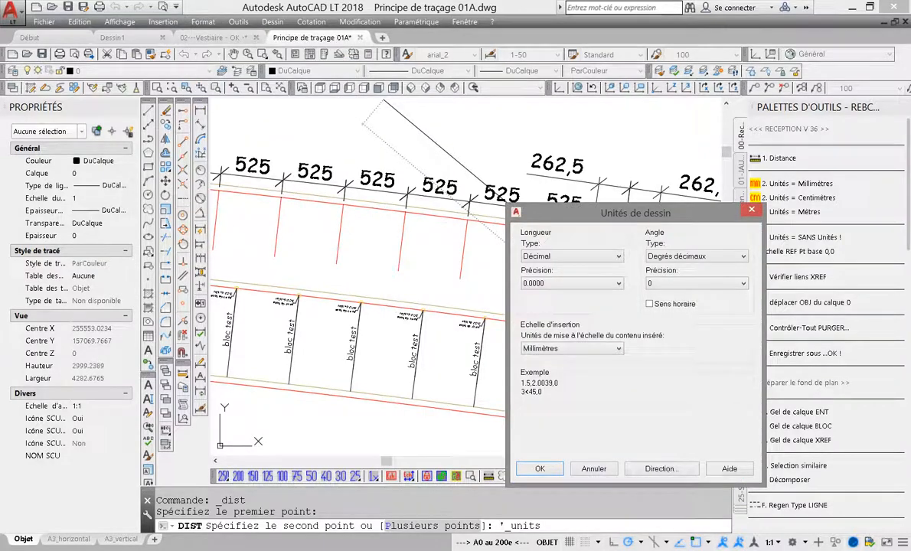
left_click(594, 469)
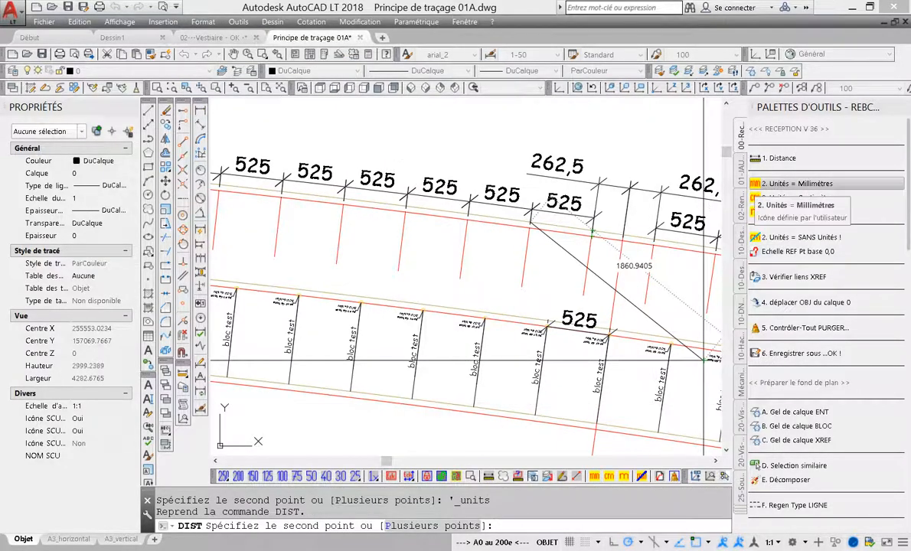
left_click(796, 184)
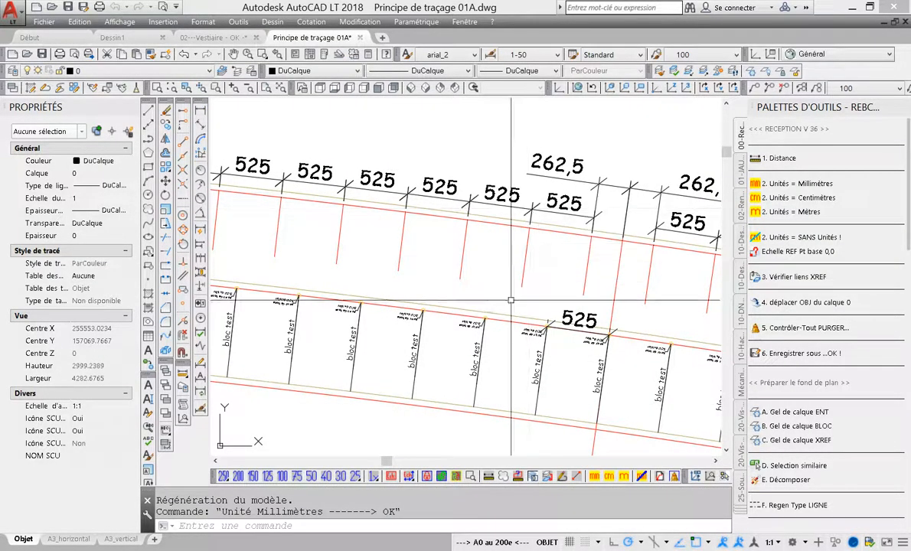
Detach the unreferenced images Dugny-vue sur patio-cartouche, Logo, LOGO S and Logocrif_4 from the external references
left_click(773, 276)
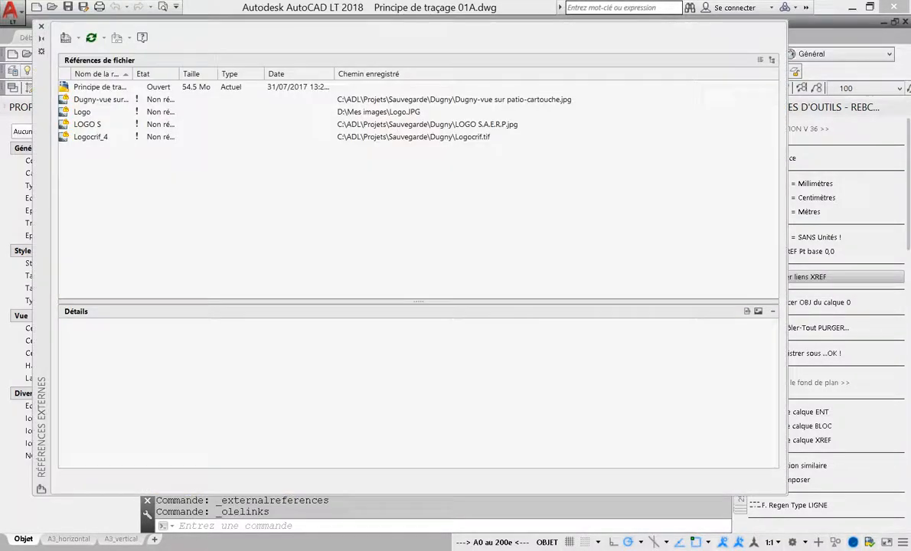
left_click_drag(179, 74, 218, 73)
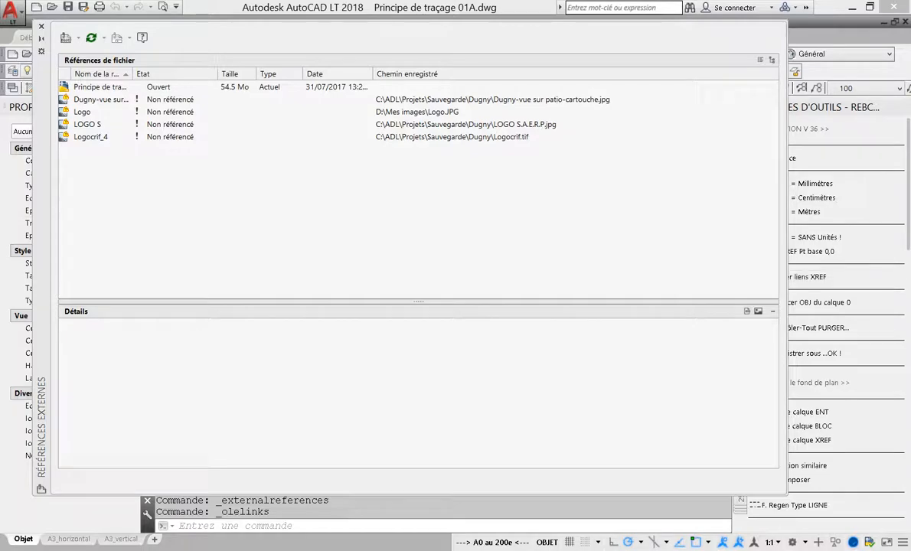
mouse_move(787, 145)
left_mouse_down()
mouse_move(386, 146)
mouse_move(662, 146)
left_mouse_up()
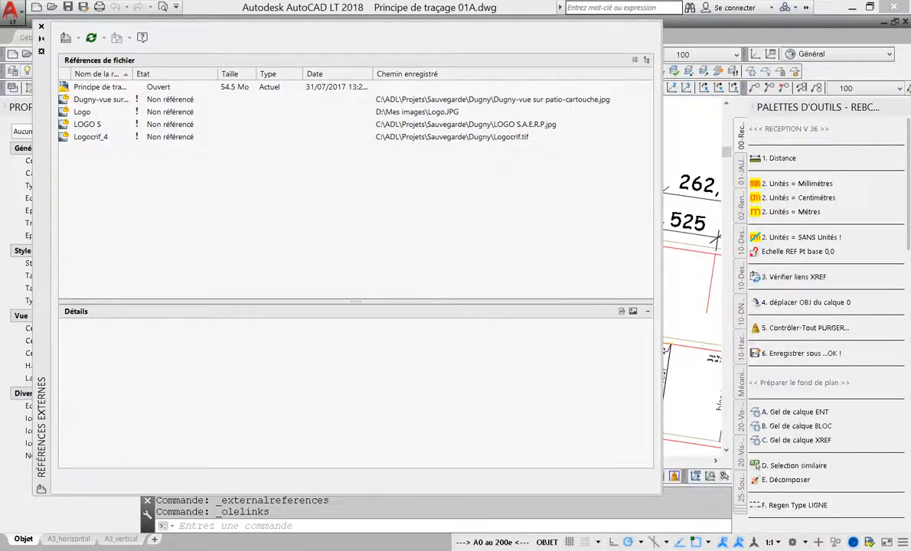
left_click(101, 100)
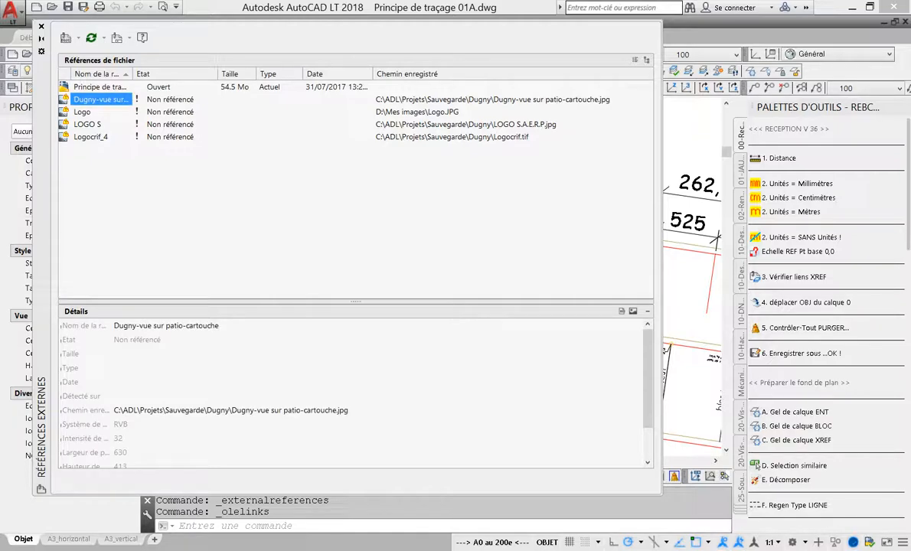
left_click(91, 137, "shift")
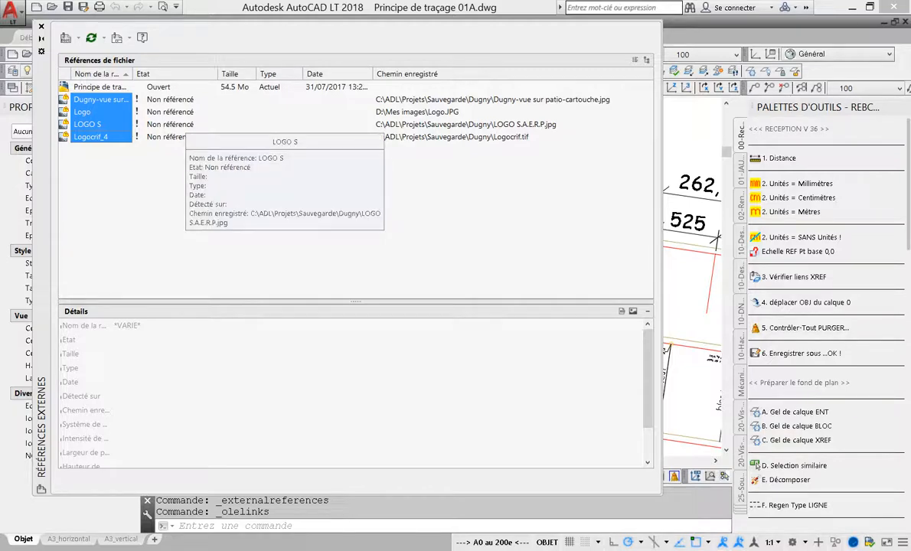
right_click(116, 113)
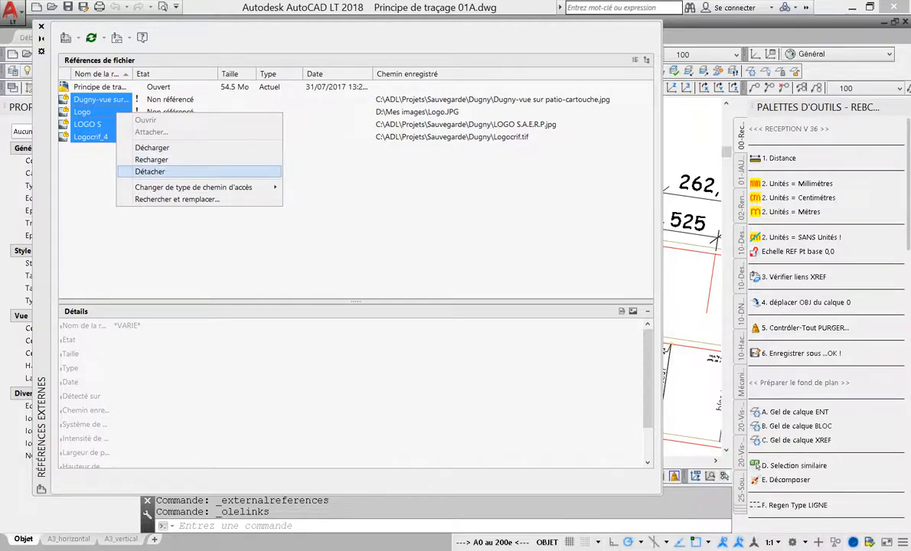
left_click(150, 172)
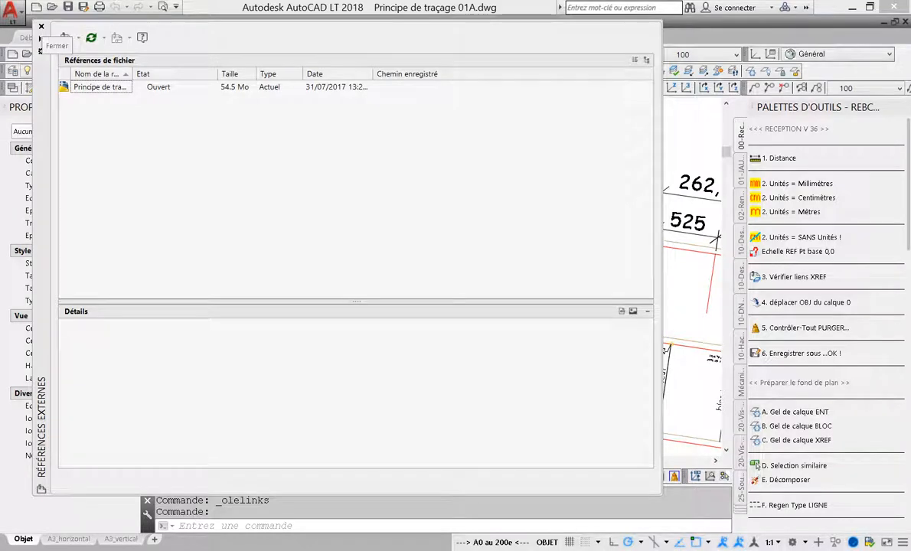
left_click(41, 26)
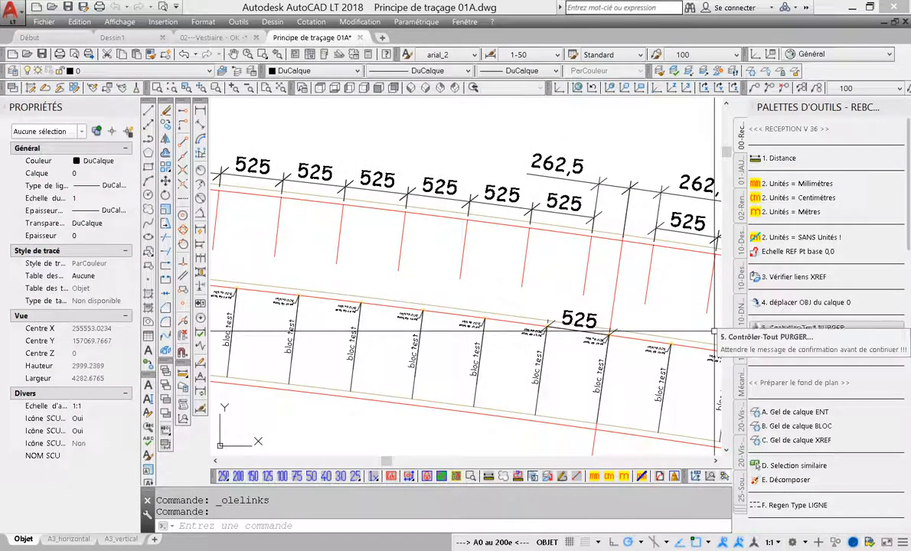
Move the objects off layer 0 and isolate layer 000 in the layer walk to check its contents
left_click(781, 303)
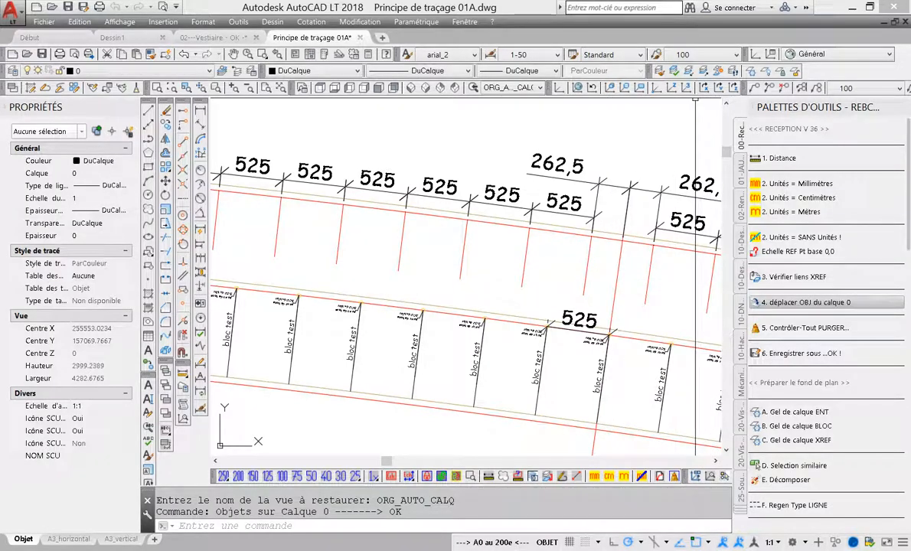
middle_click(576, 200)
middle_click(576, 201)
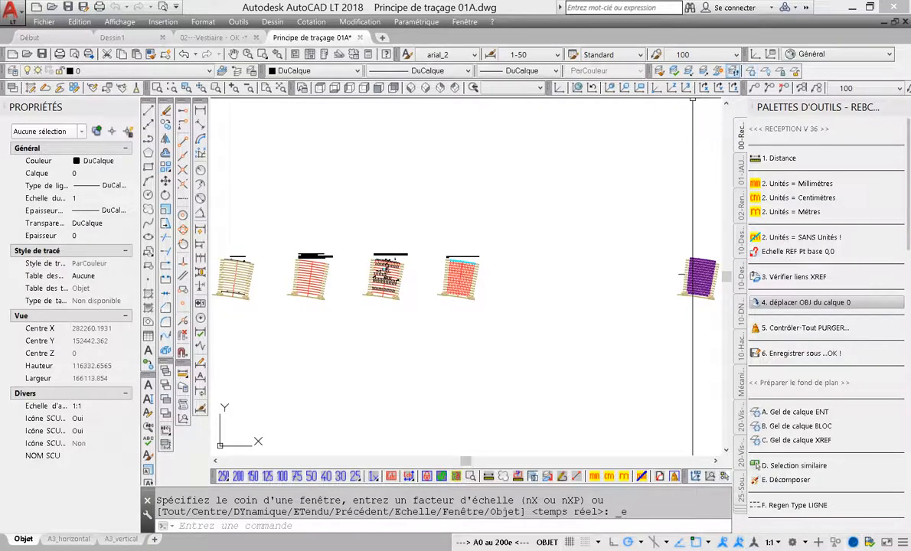
left_click(733, 71)
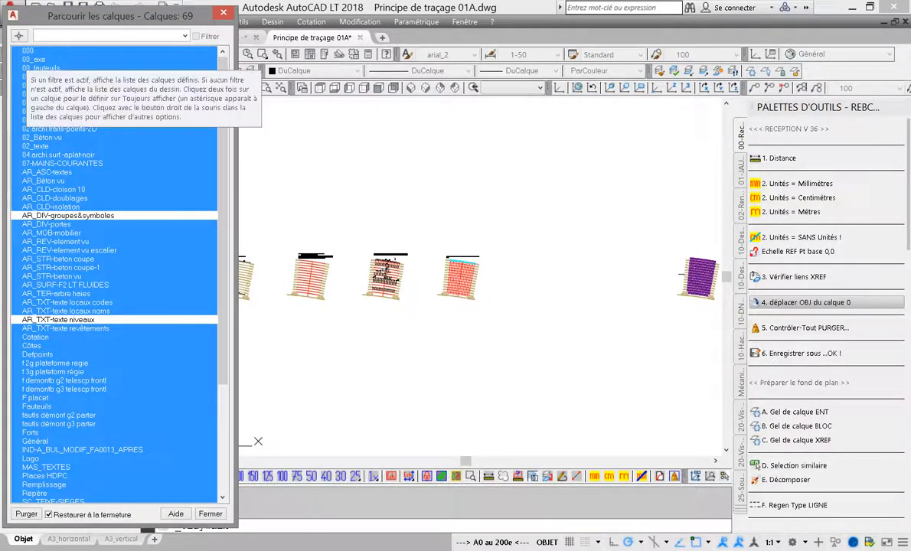
left_click(28, 52)
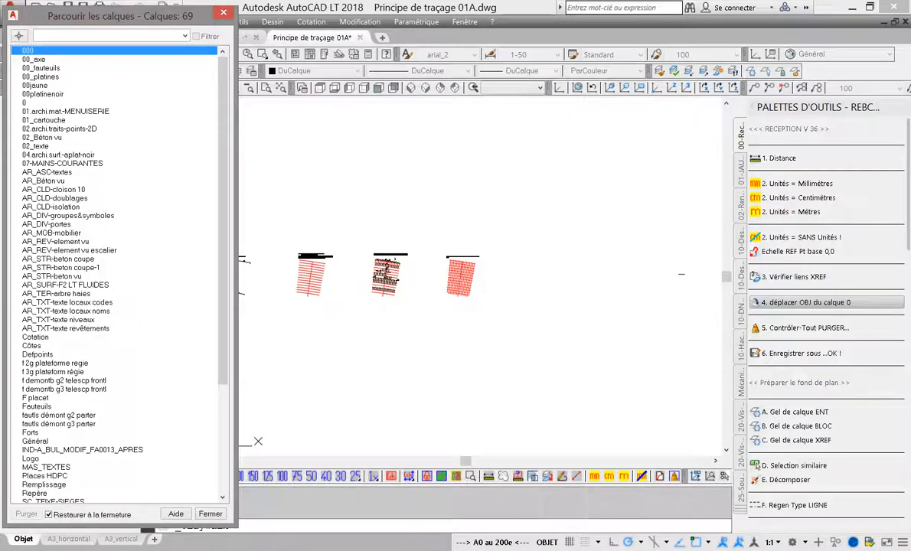
key("Escape")
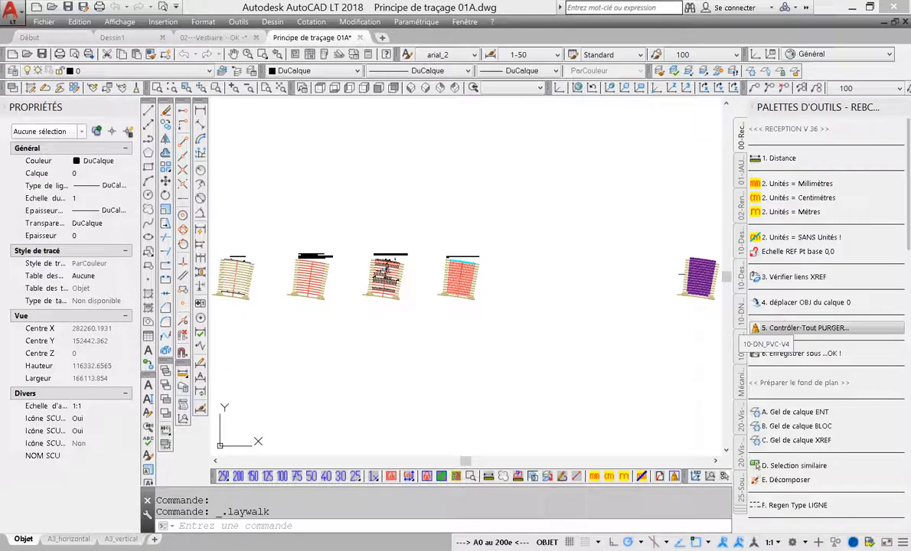
Audit and purge the drawing and save it as "Principe de traçage 01A - OK -.dwg" in RECEPTION DE PLANS
left_click(804, 328)
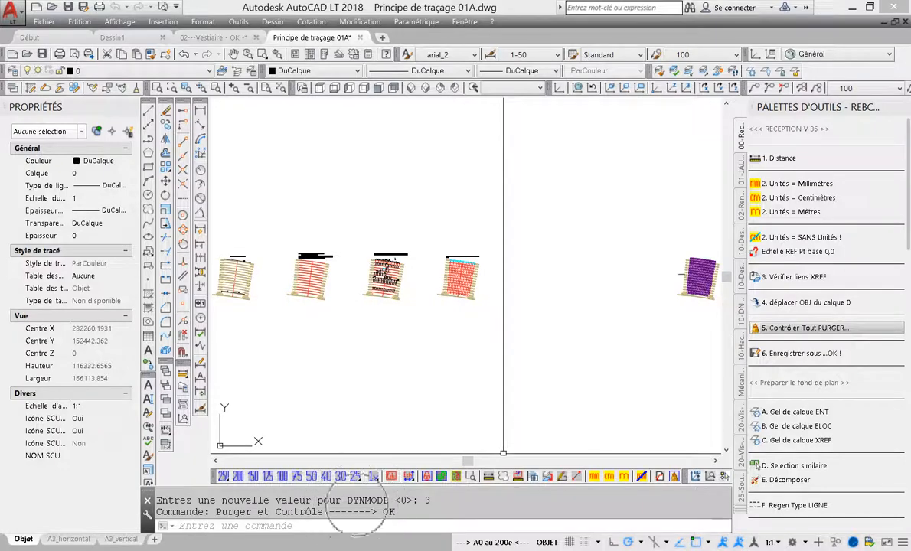
left_click(800, 352)
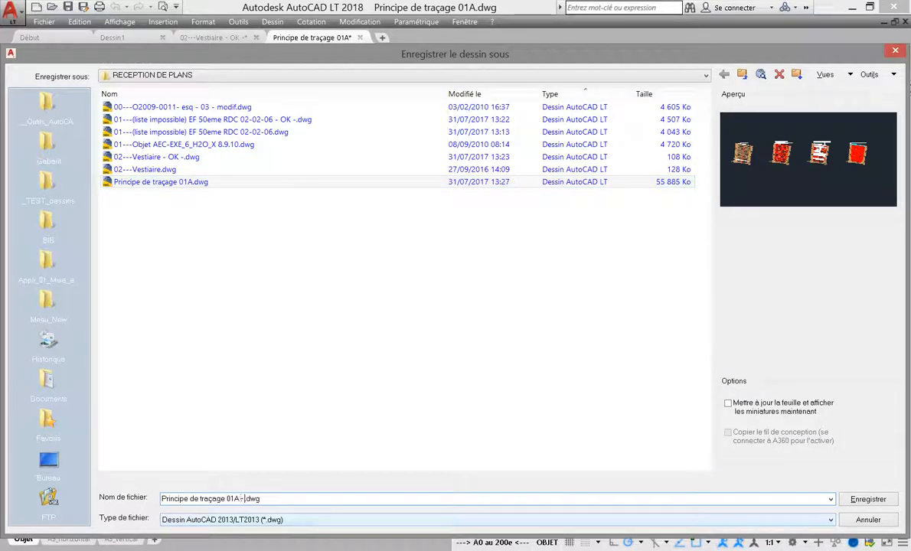
key("Return")
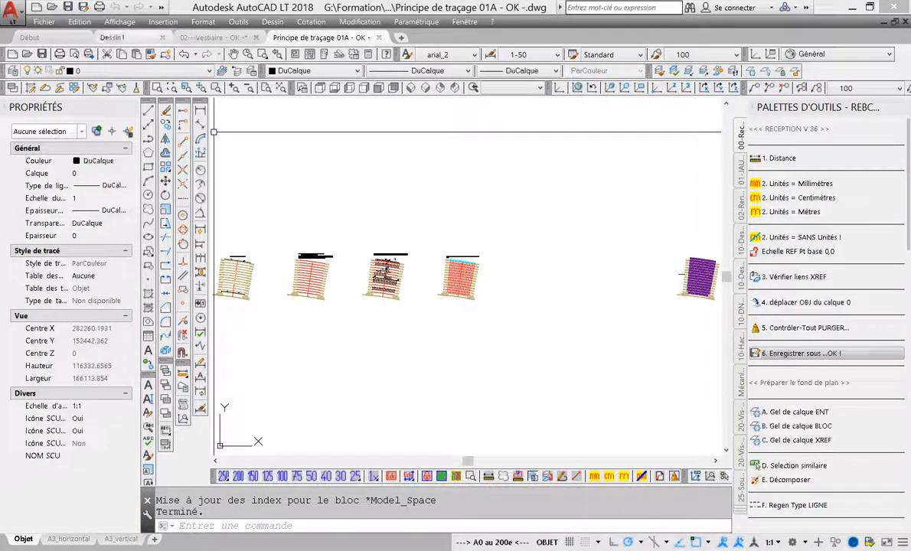
Compare the file sizes of Principe de traçage 01A.dwg and its OK copy in the save file list
left_click(800, 353)
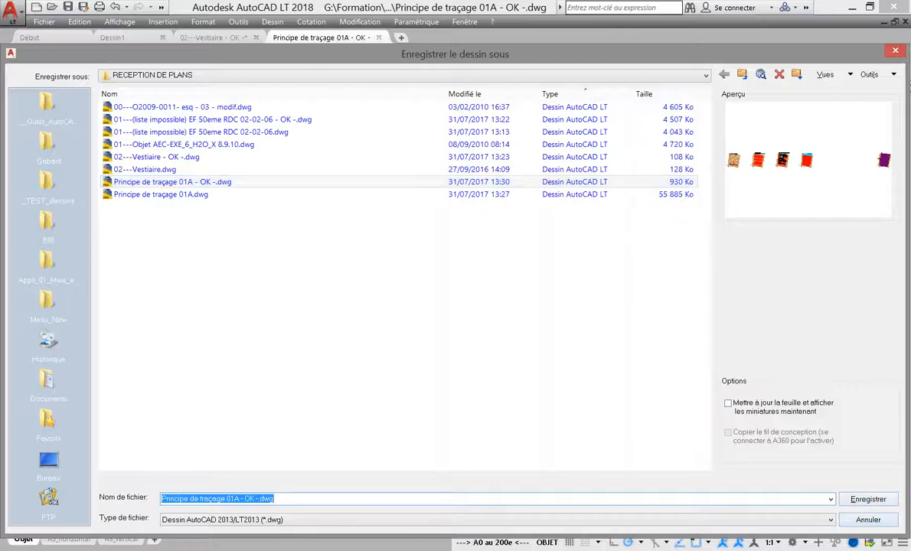
left_click(868, 520)
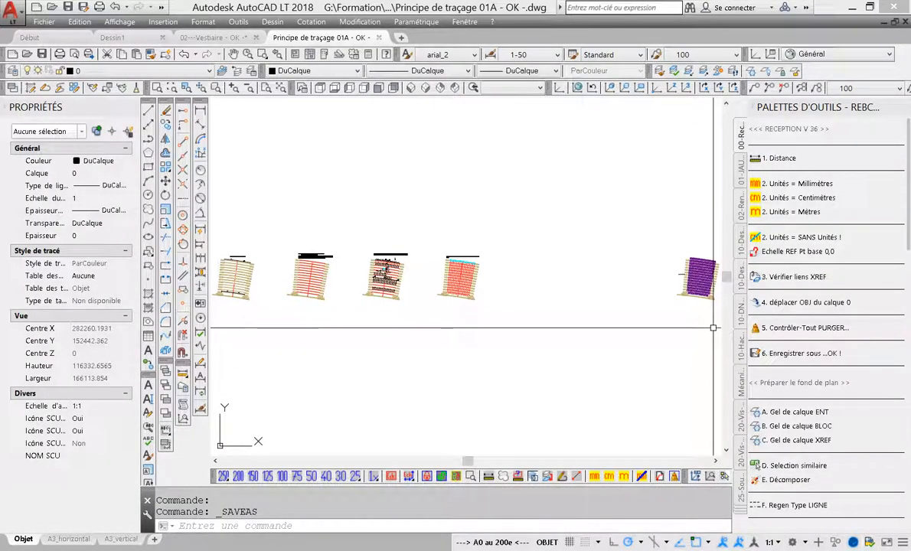
Freeze the layer of the purple seat blocks with the block layer freeze tool
scroll(757, 295, "down", 5)
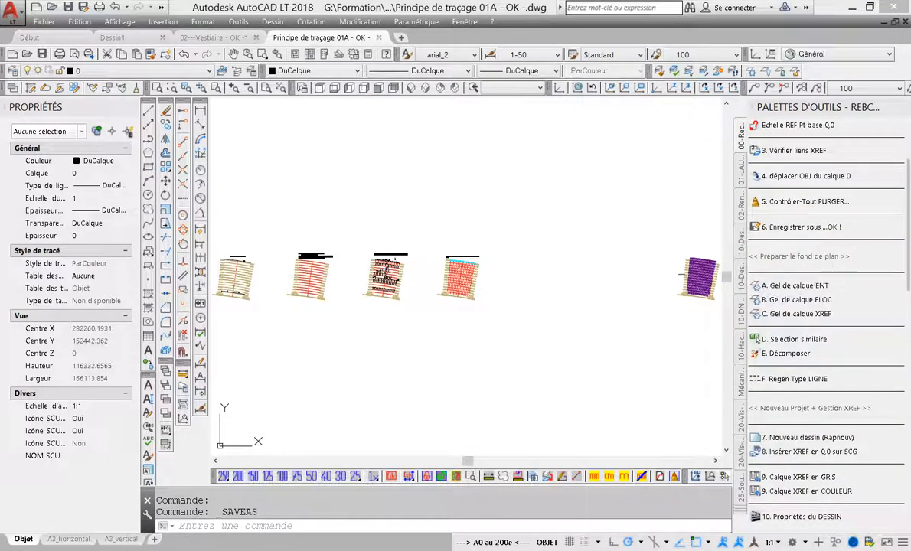
scroll(601, 276, "up", 8)
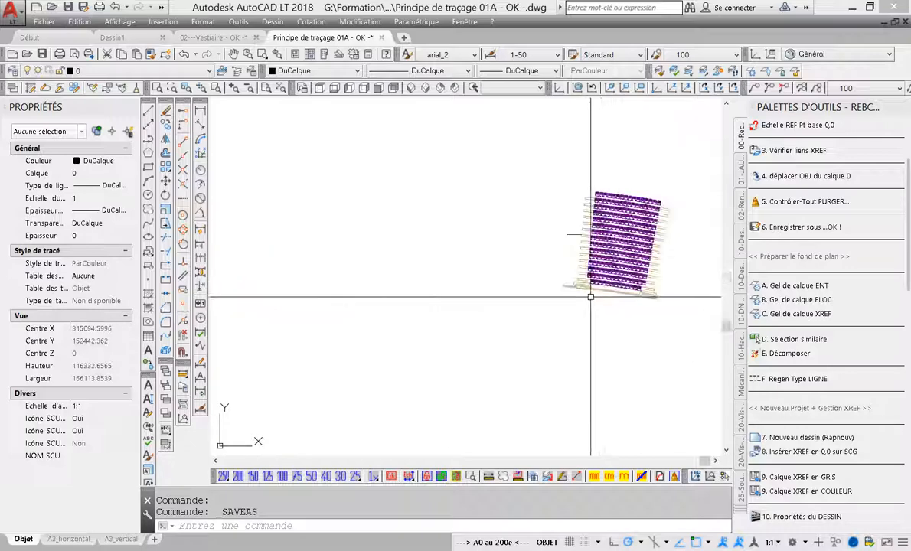
scroll(604, 219, "up", 3)
left_click(793, 300)
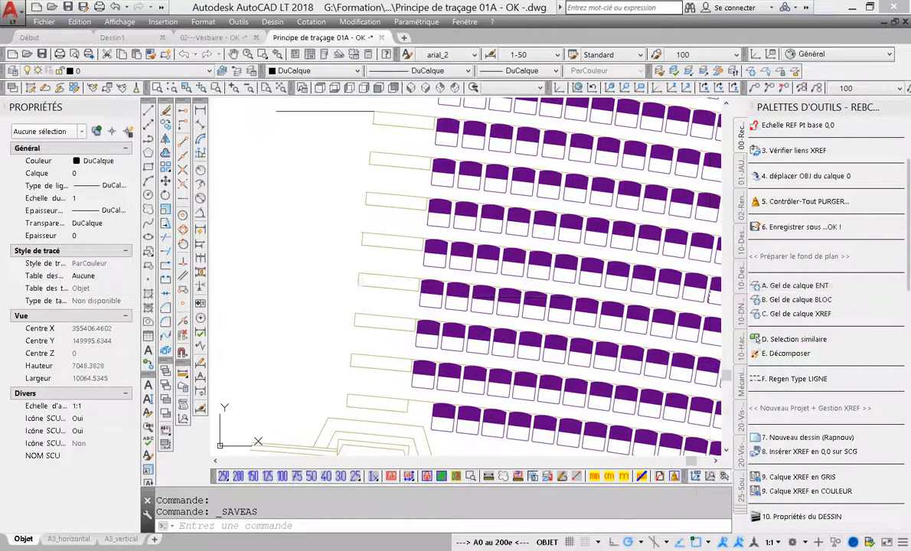
left_click(593, 325)
scroll(595, 325, "down", 4)
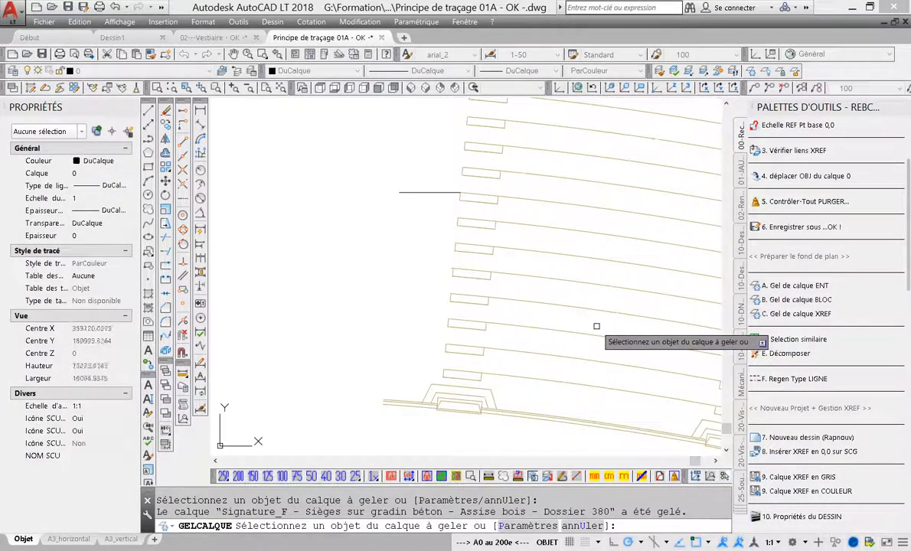
Freeze layer 000, which holds the red axis lines of the tracing plans, and end the layer freeze command
middle_click_drag(596, 326, 676, 321)
middle_click_drag(512, 322, 727, 319)
middle_click_drag(427, 320, 673, 316)
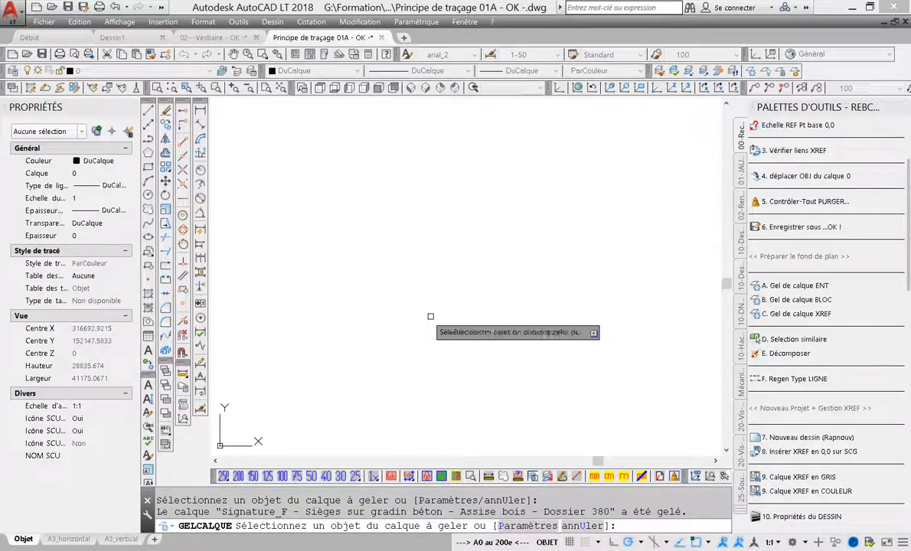
middle_click_drag(377, 324, 555, 320)
middle_click_drag(456, 282, 623, 336)
middle_click_drag(386, 311, 297, 282)
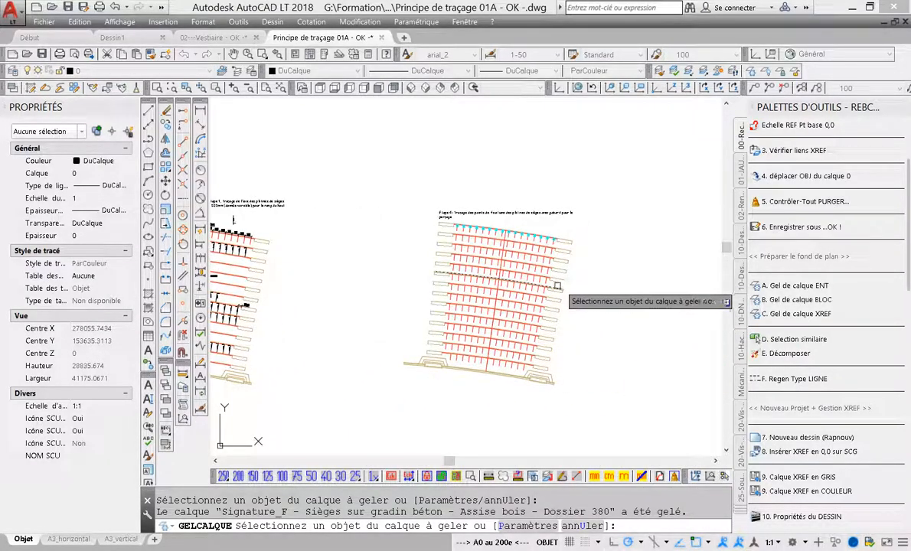
left_click(507, 263)
middle_click_drag(523, 301, 610, 302)
scroll(490, 296, "down", 2)
middle_click_drag(388, 325, 623, 324)
middle_click_drag(423, 307, 606, 310)
scroll(469, 310, "down", 2)
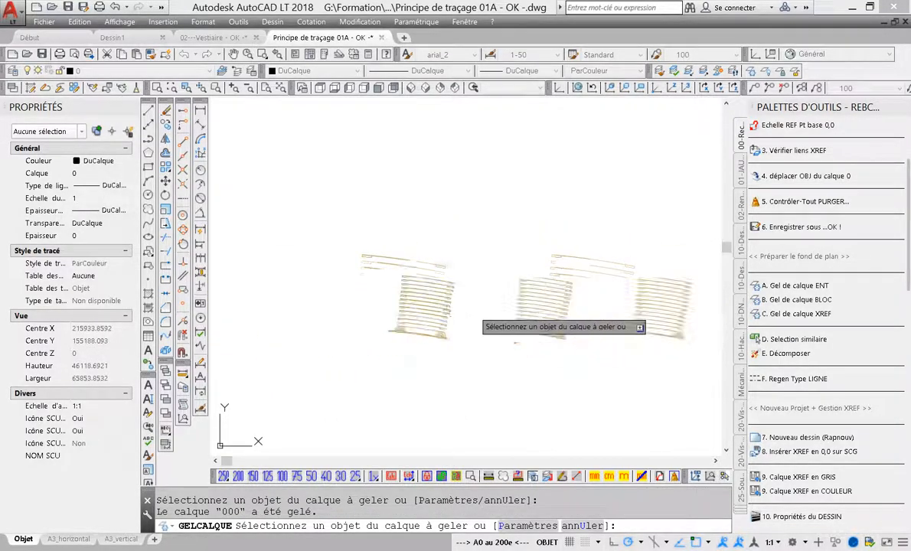
middle_click_drag(656, 341, 525, 274)
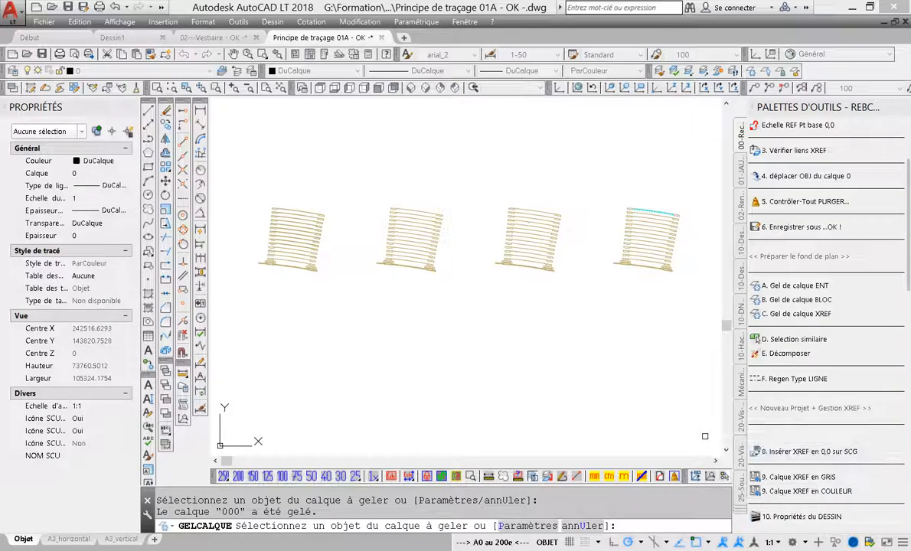
scroll(792, 242, "down", 5)
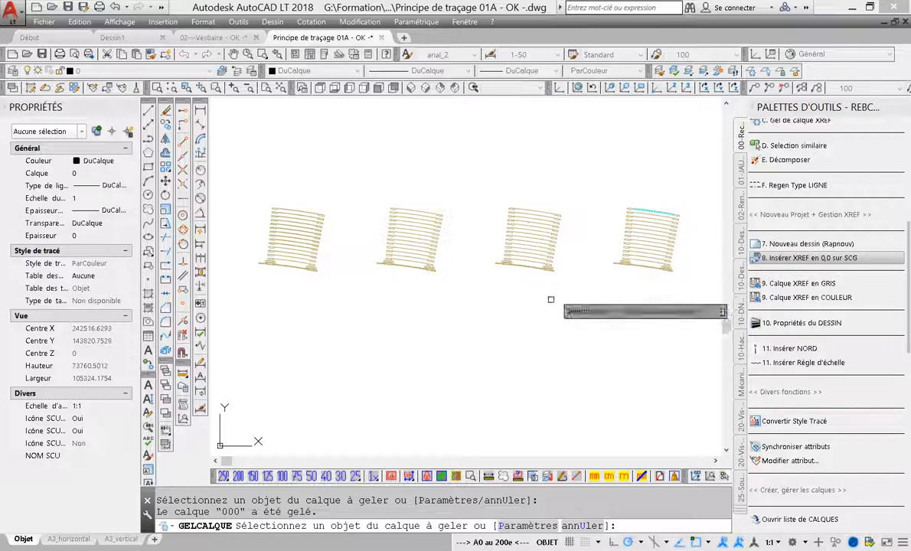
key("Escape")
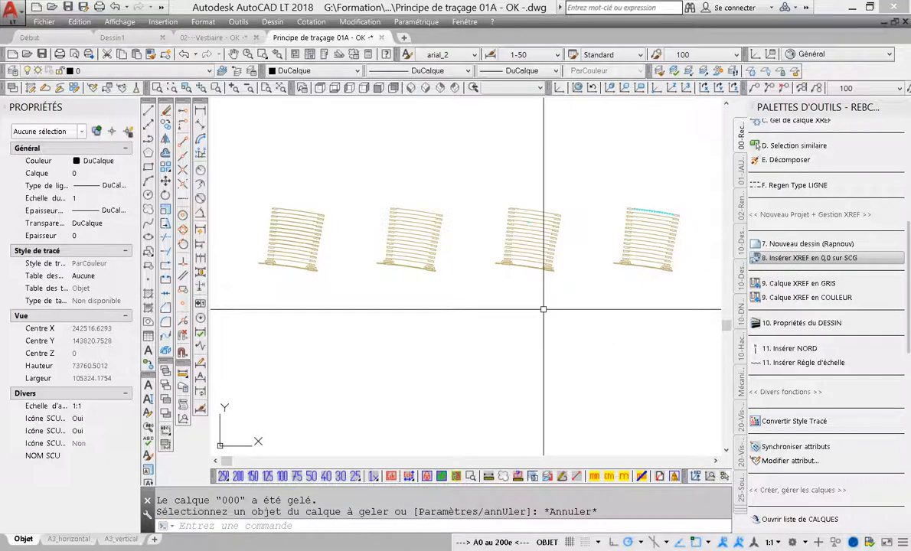